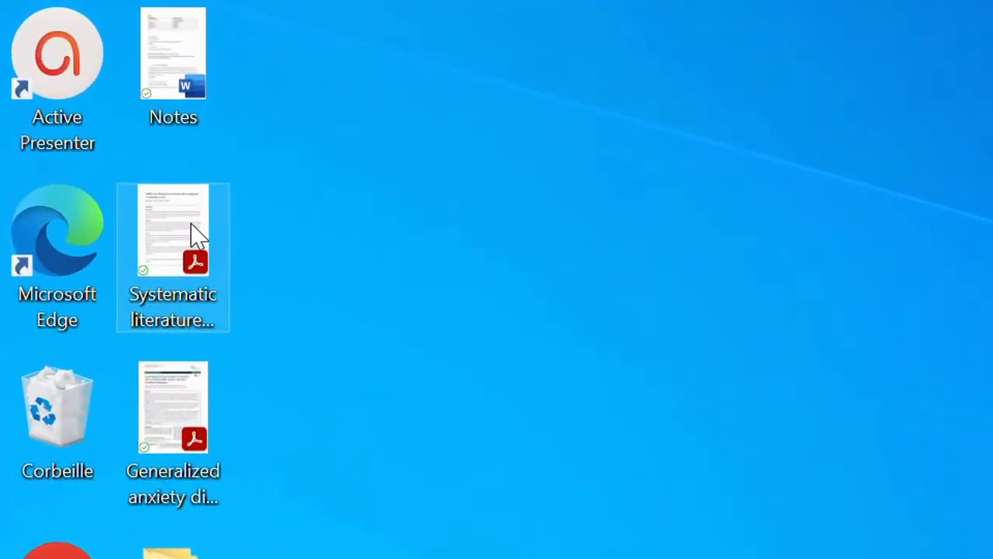
Open the systematic literature review PDF, look over its first page and close the document
double_click(192, 227)
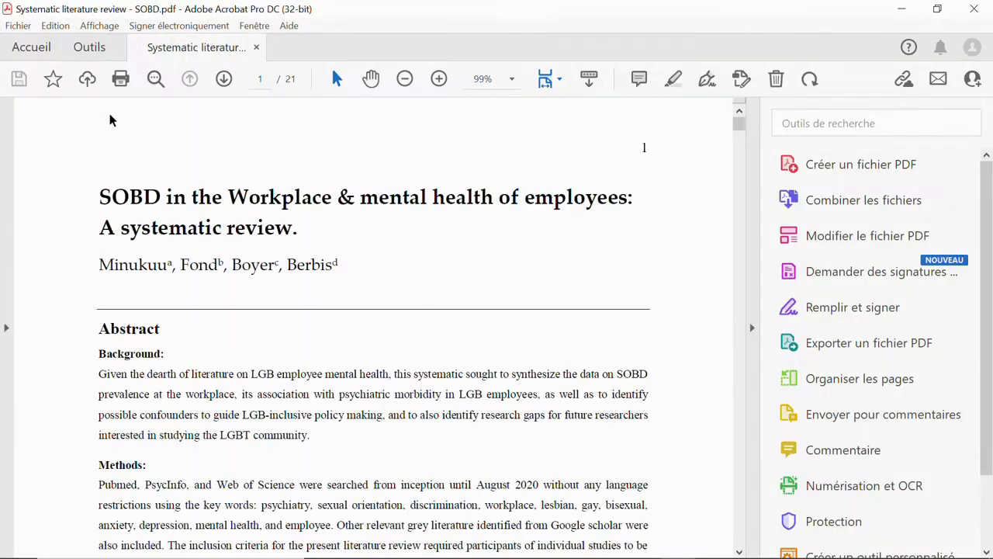
scroll(369, 304, down, 3)
scroll(369, 304, up, 3)
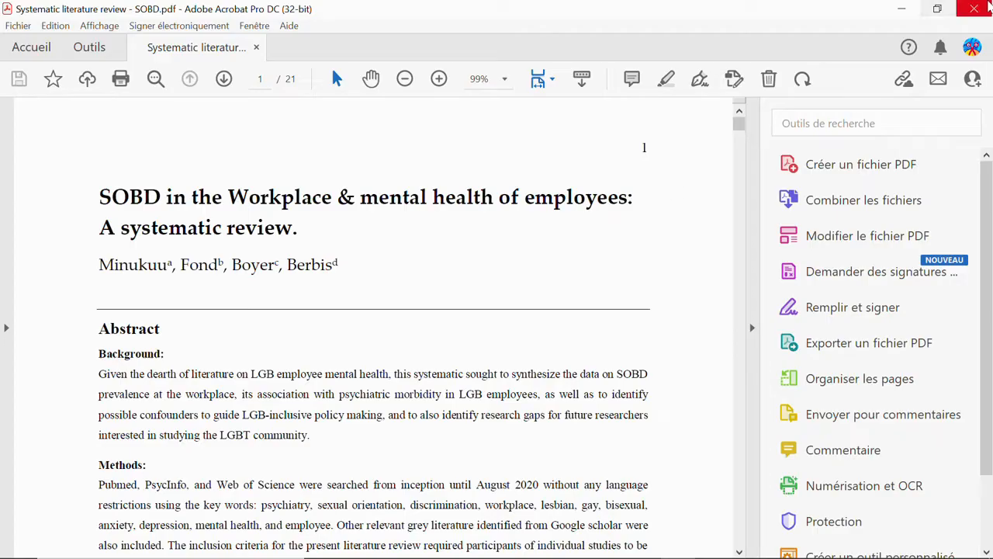
click(987, 9)
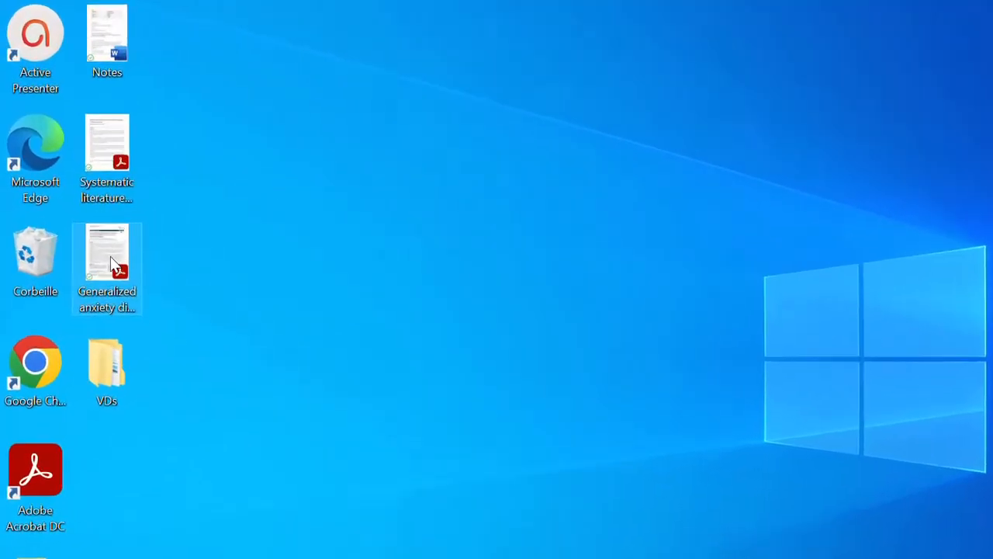
Open the generalized anxiety disorder PDF and enable editing despite its read-only PDF/A status
double_click(91, 214)
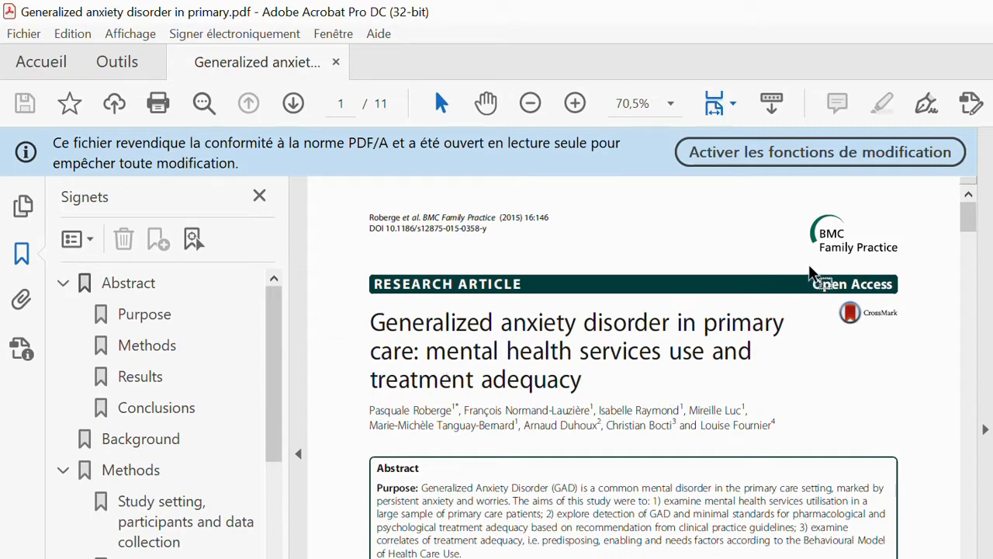
click(828, 160)
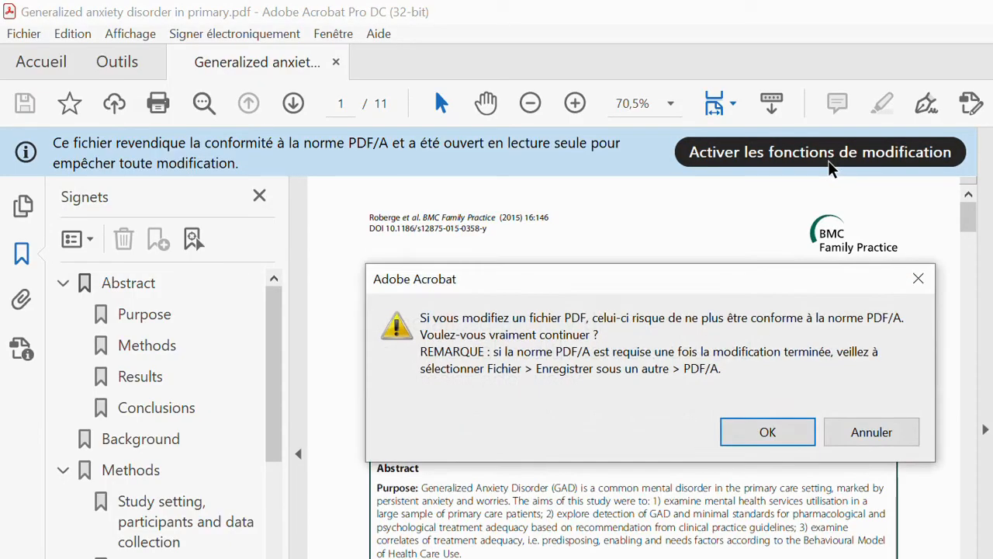
click(764, 433)
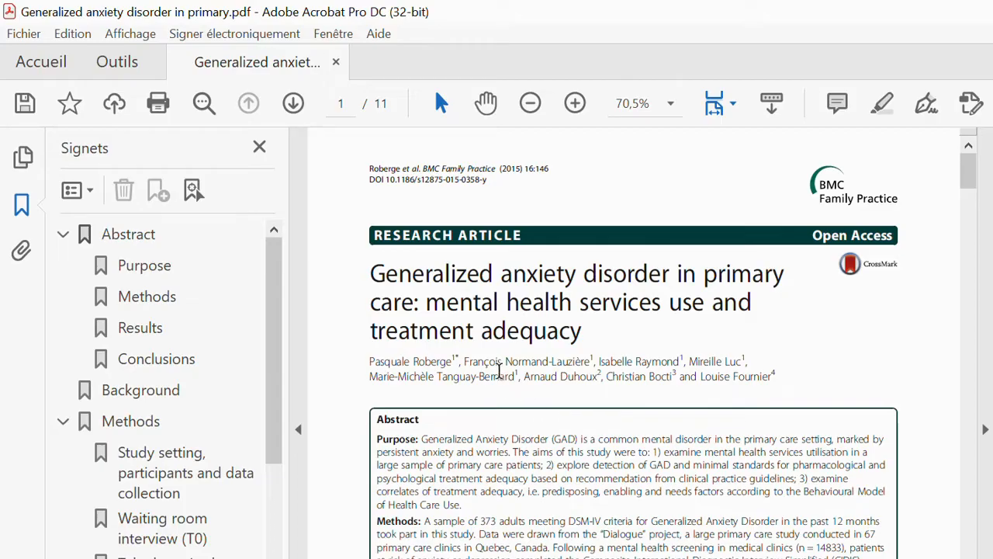
Examine the file formats offered when saving the PDF under another type, without saving a copy
click(23, 34)
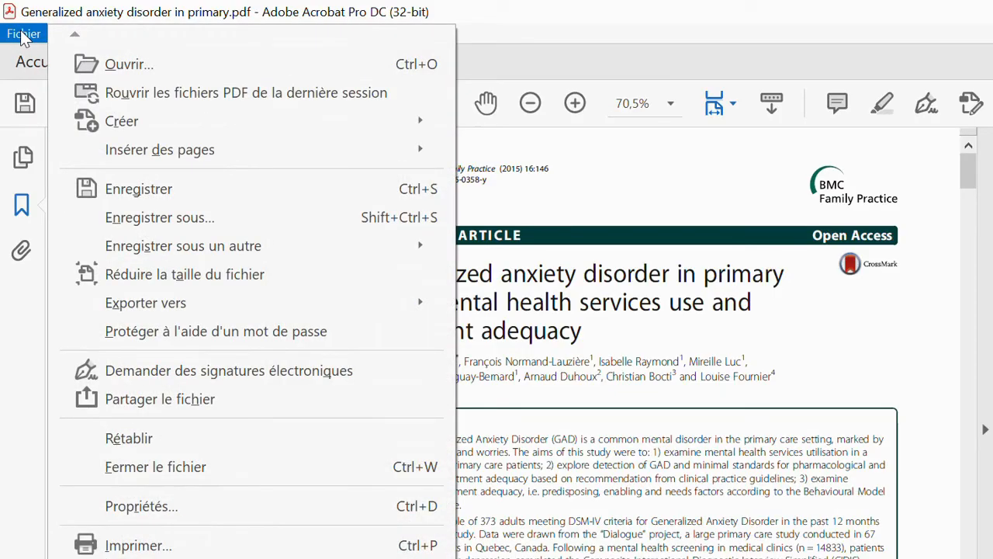
click(23, 35)
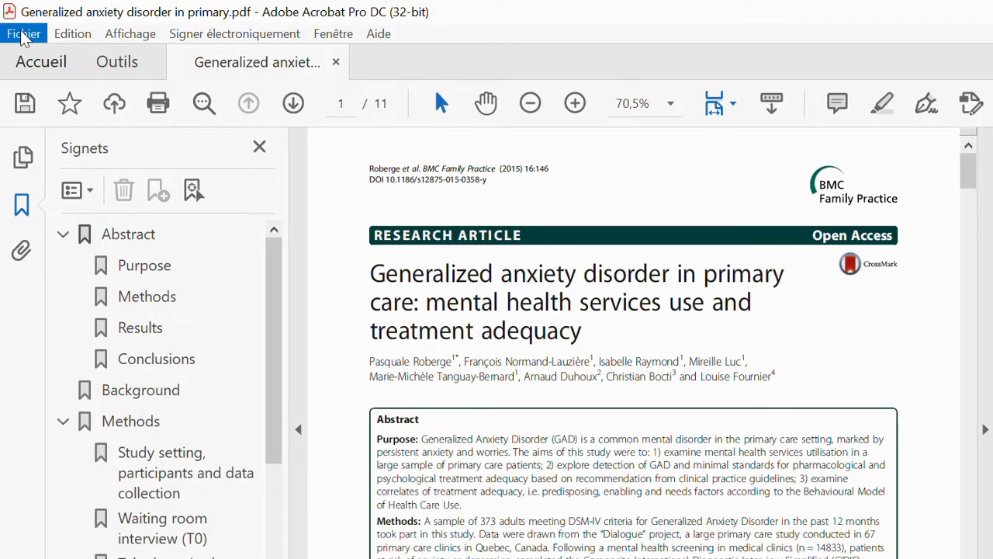
click(23, 34)
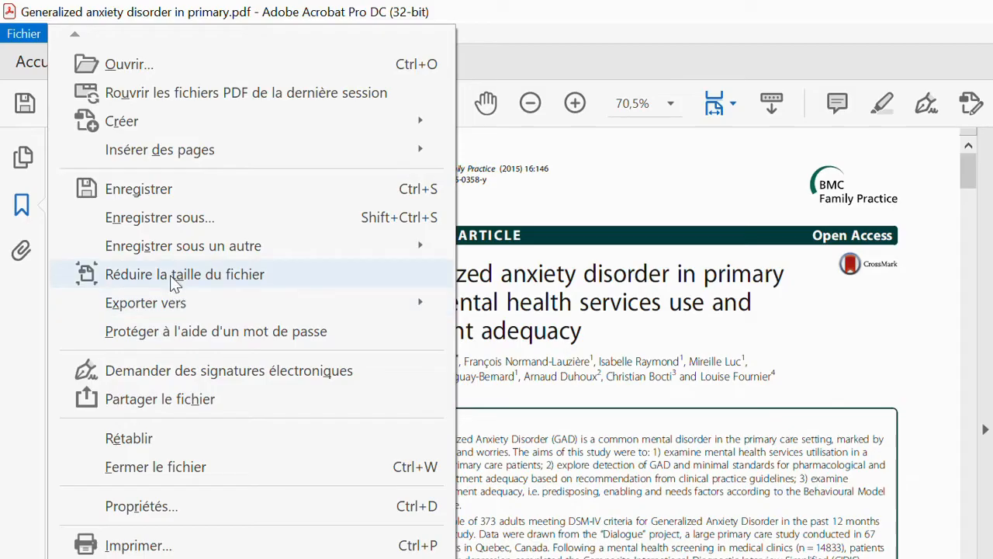
click(214, 221)
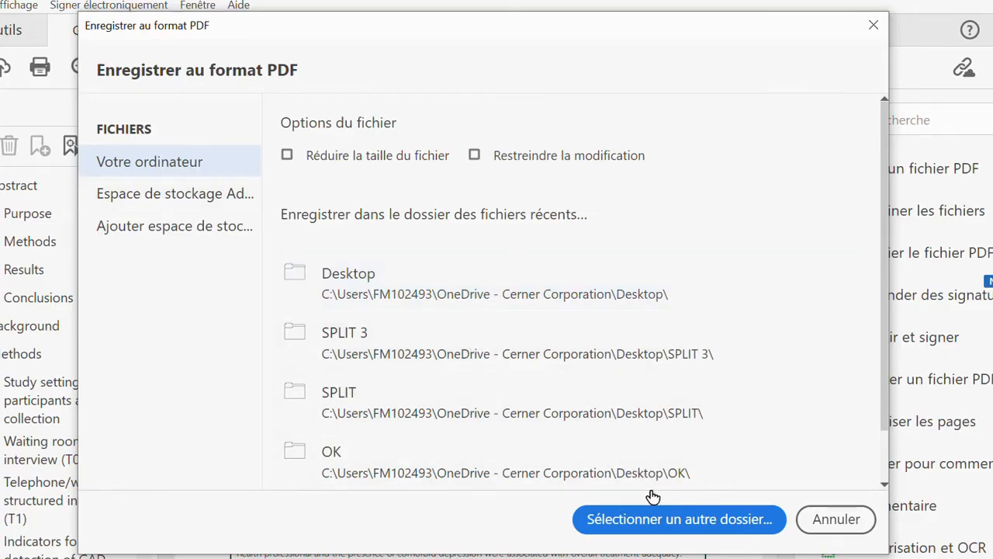
click(665, 519)
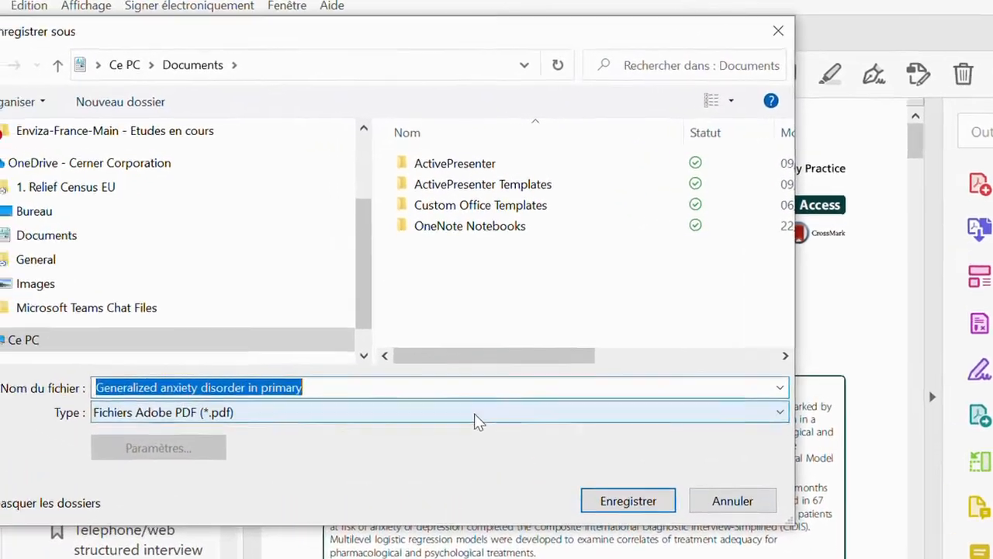
click(370, 380)
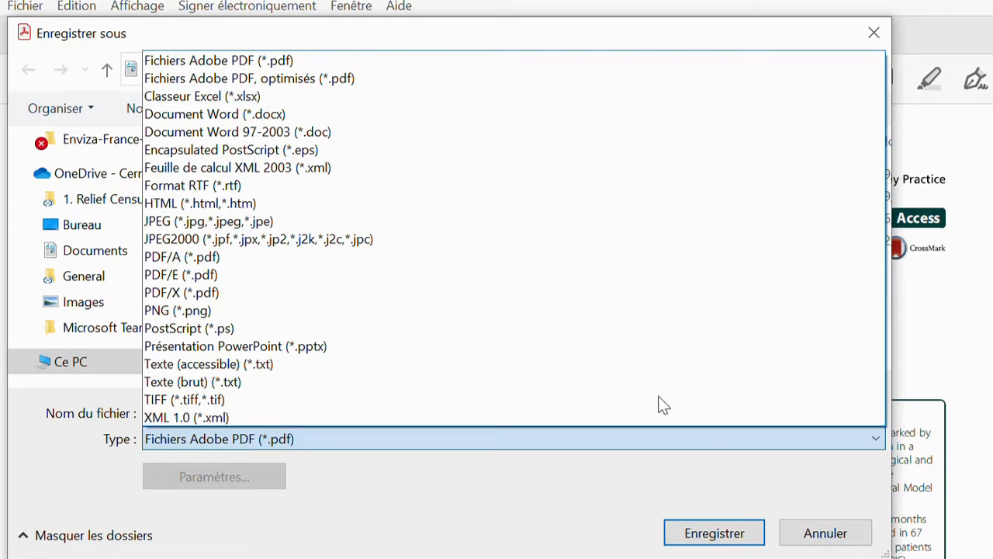
click(851, 538)
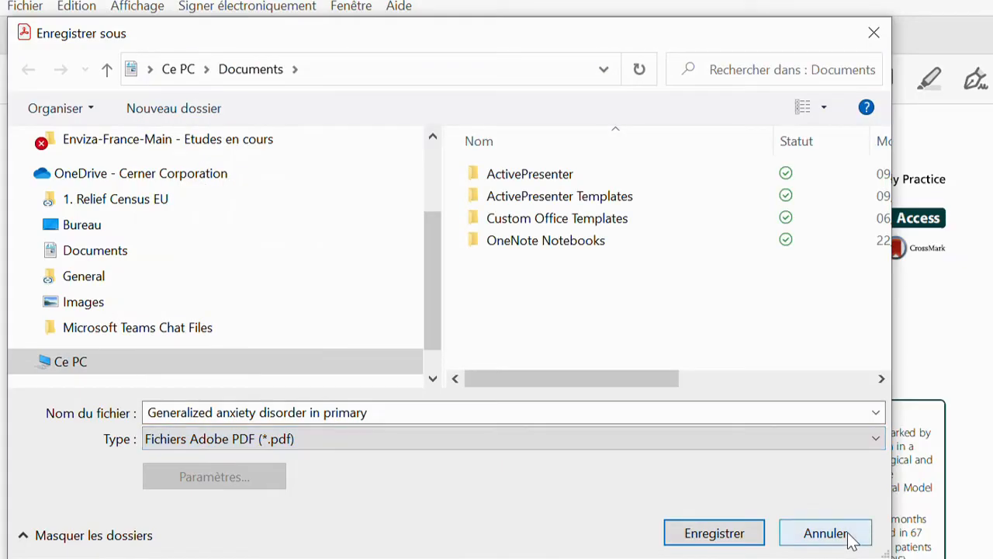
click(826, 533)
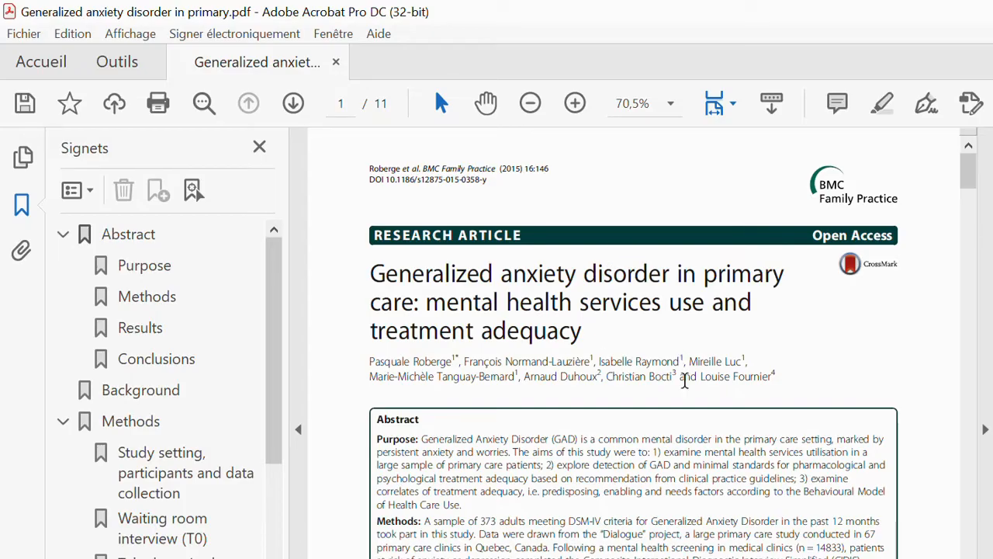
Open the Organize Pages tool for the anxiety disorder PDF and review its page range choices, keeping page 1 selected
click(111, 63)
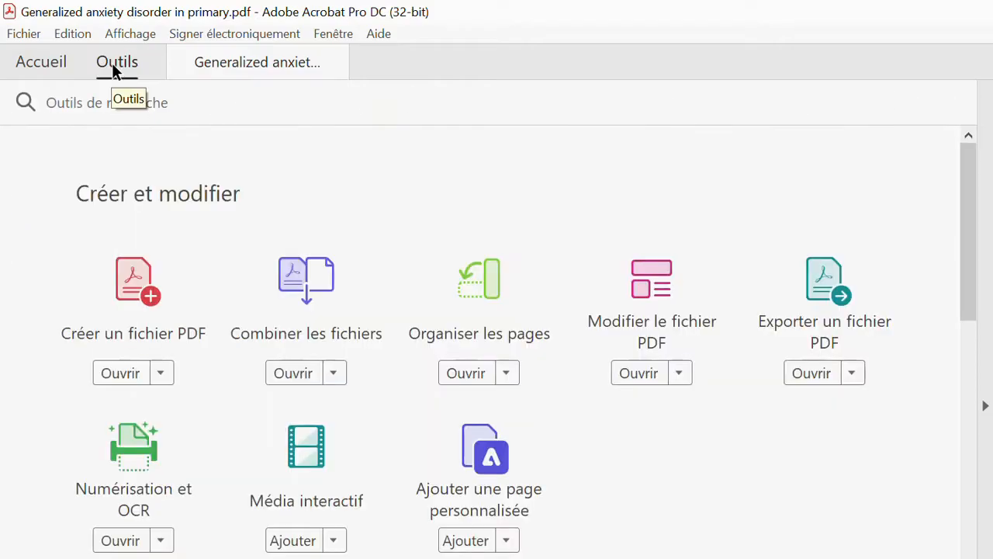
click(492, 334)
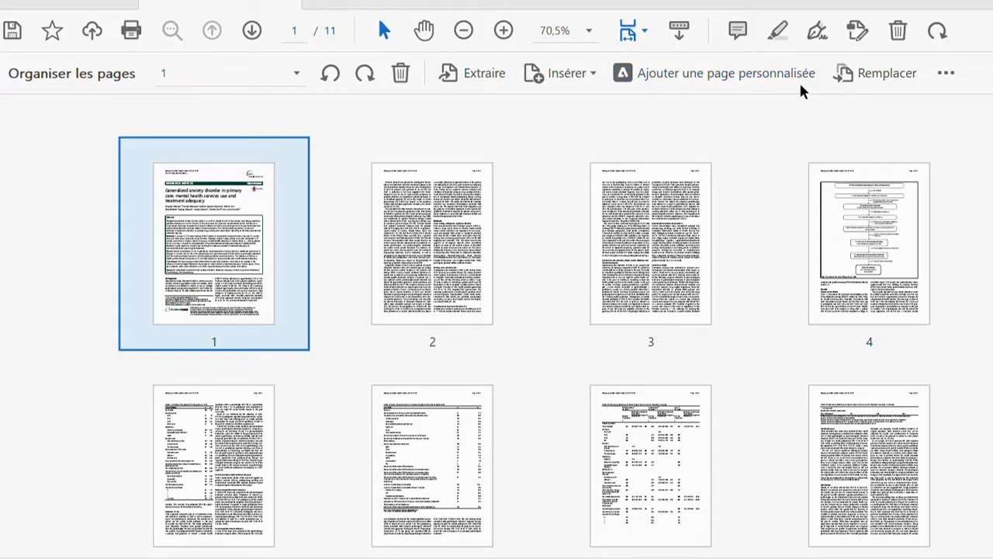
click(295, 74)
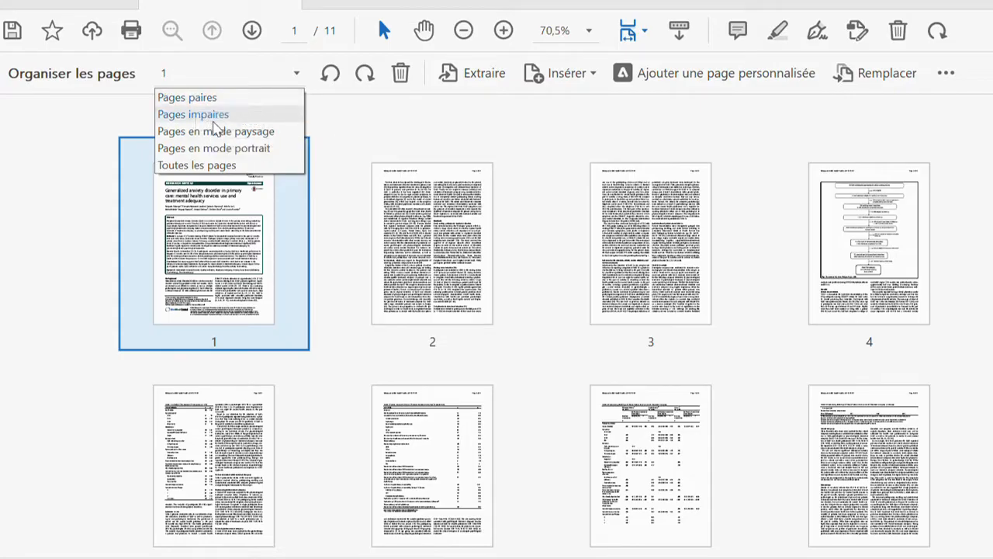
click(363, 113)
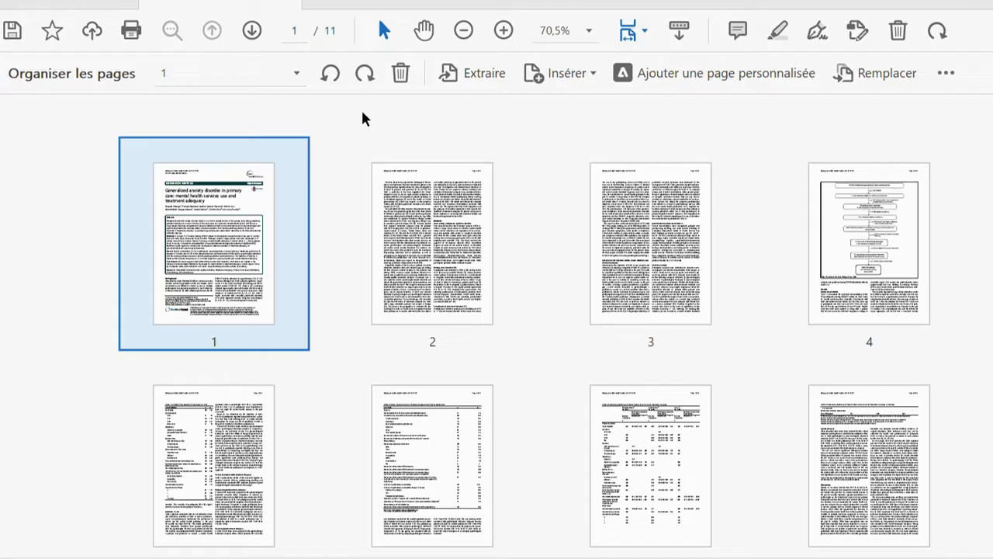
click(296, 74)
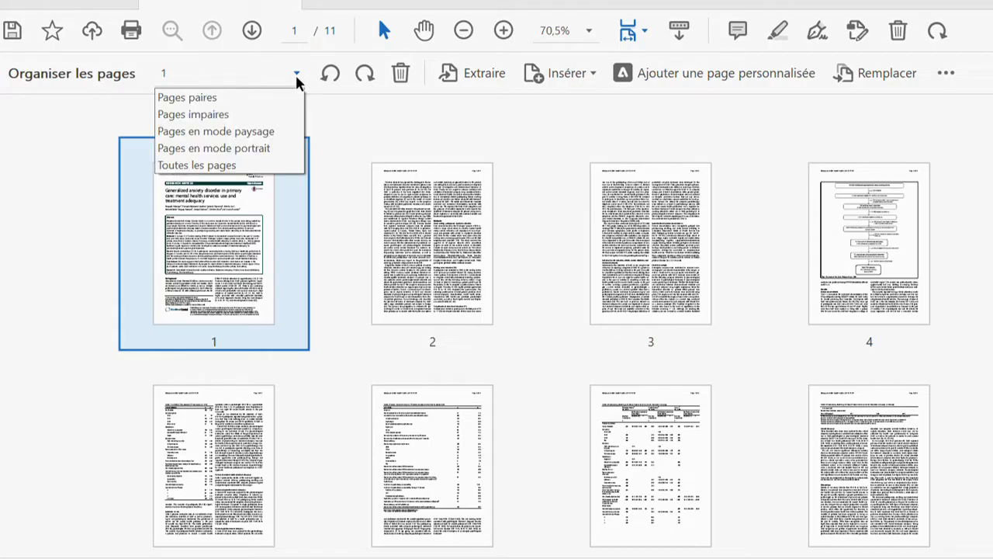
click(378, 112)
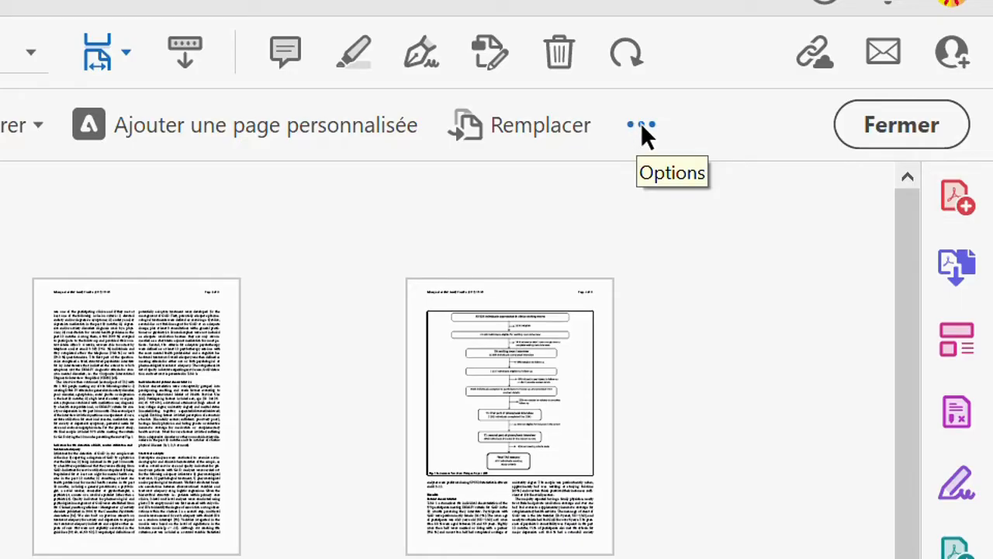
Start the Split command for the document and keep splitting by number of pages as the criterion
click(638, 127)
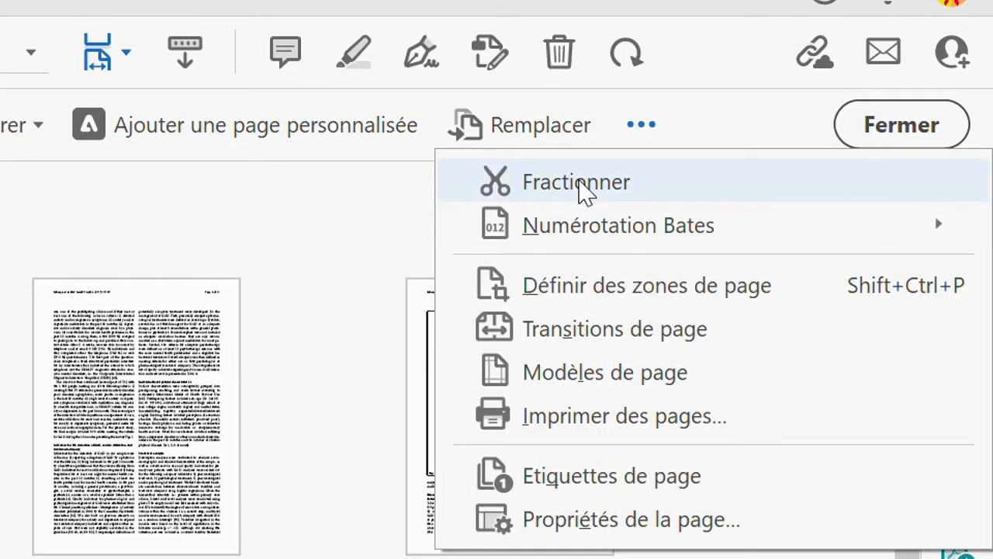
click(578, 182)
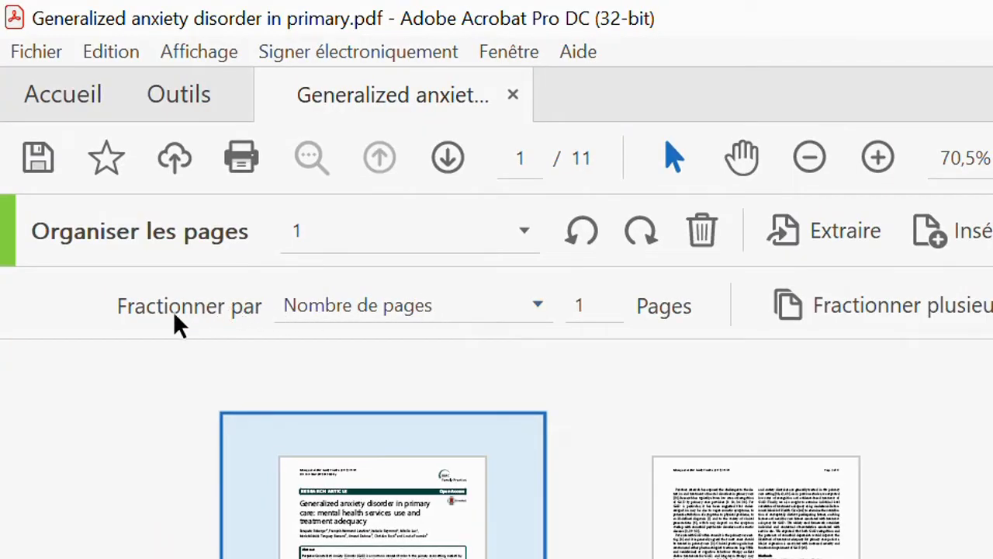
click(537, 305)
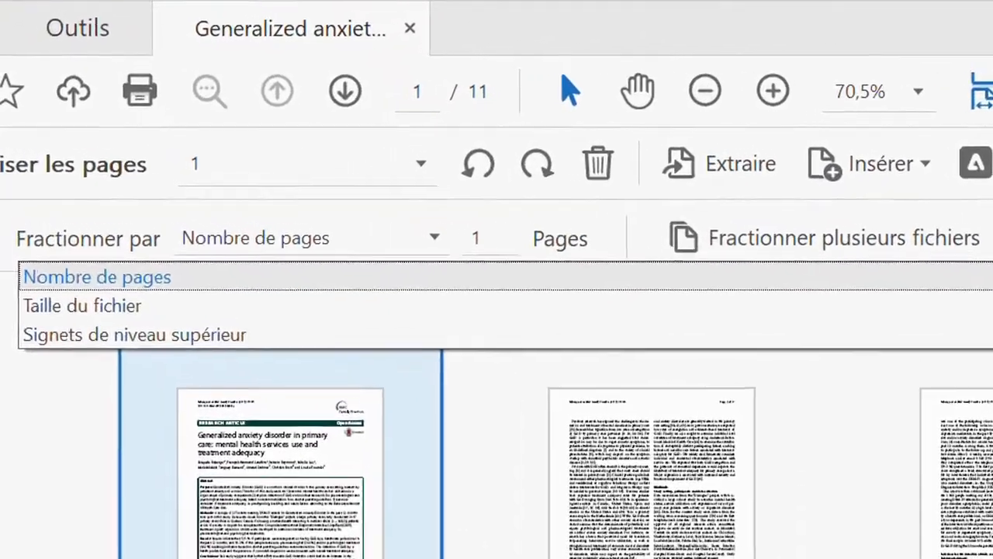
click(393, 222)
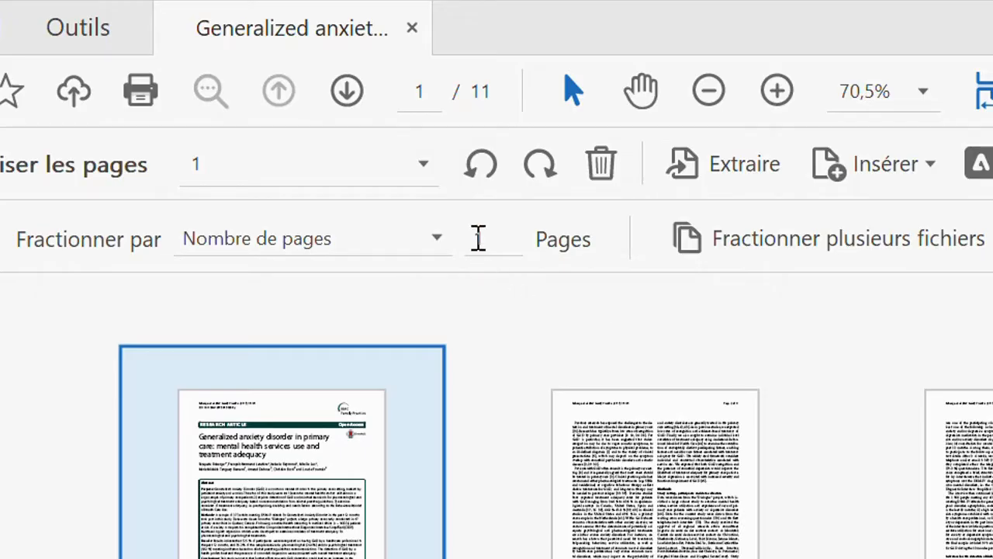
Try a split size of 2 pages per file and set it back to 1 page
drag(483, 233, 476, 233)
key(BackSpace)
text(2)
click(571, 302)
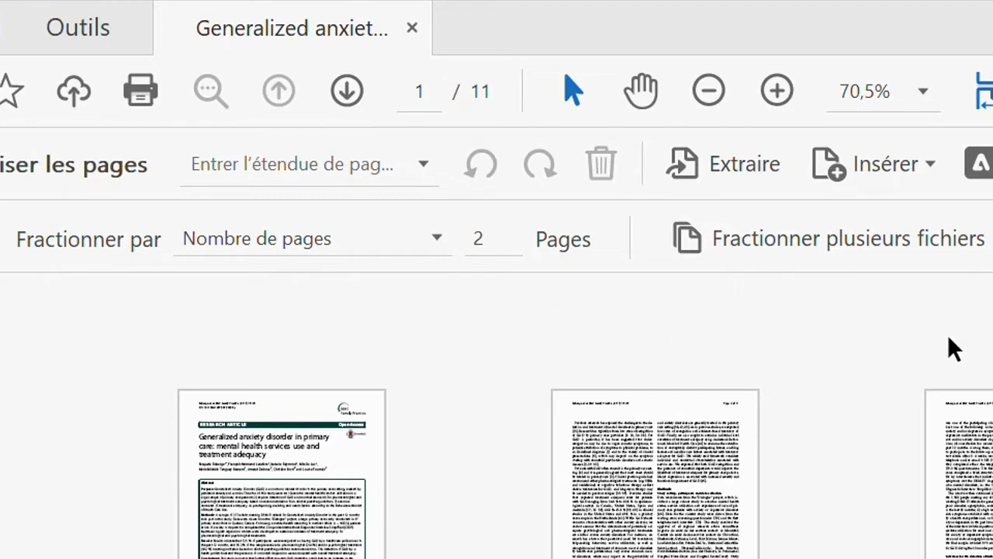
double_click(497, 236)
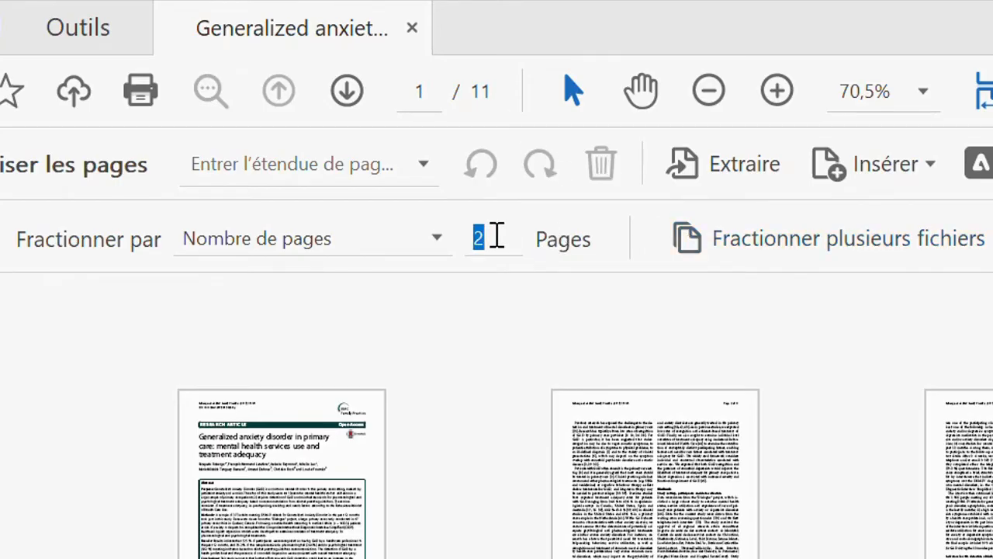
text(1)
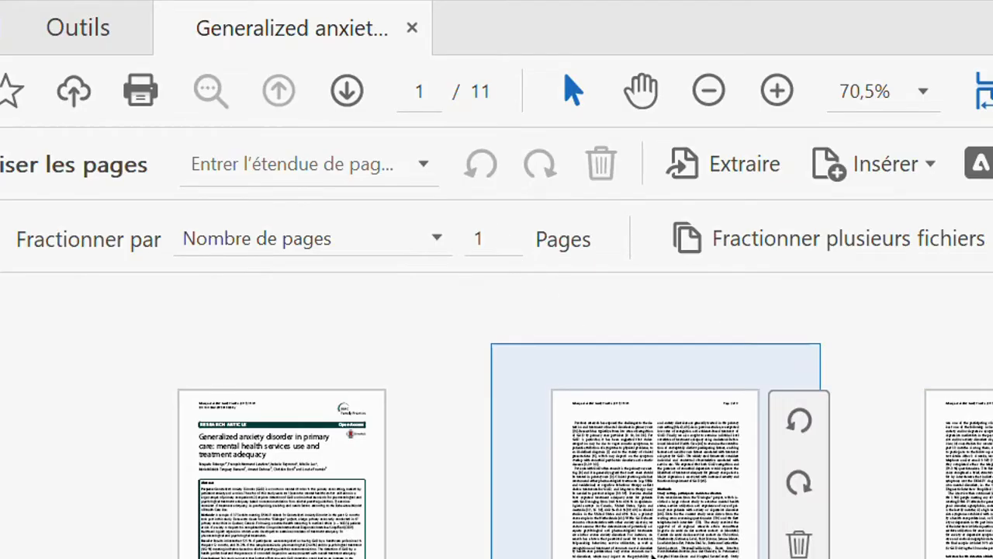
Try a split size of 4 pages per file and restore it to 1 page
double_click(497, 239)
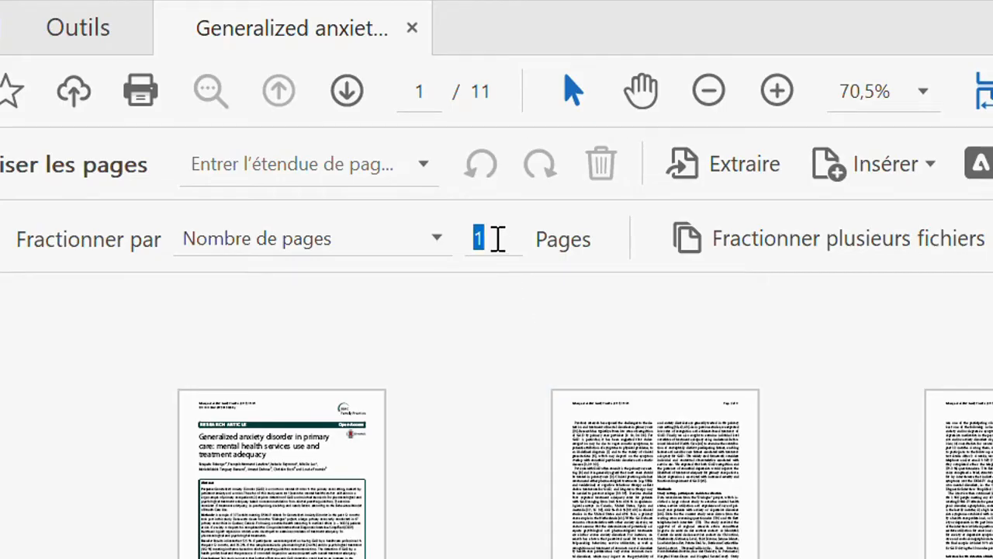
text(4)
double_click(490, 233)
key(BackSpace)
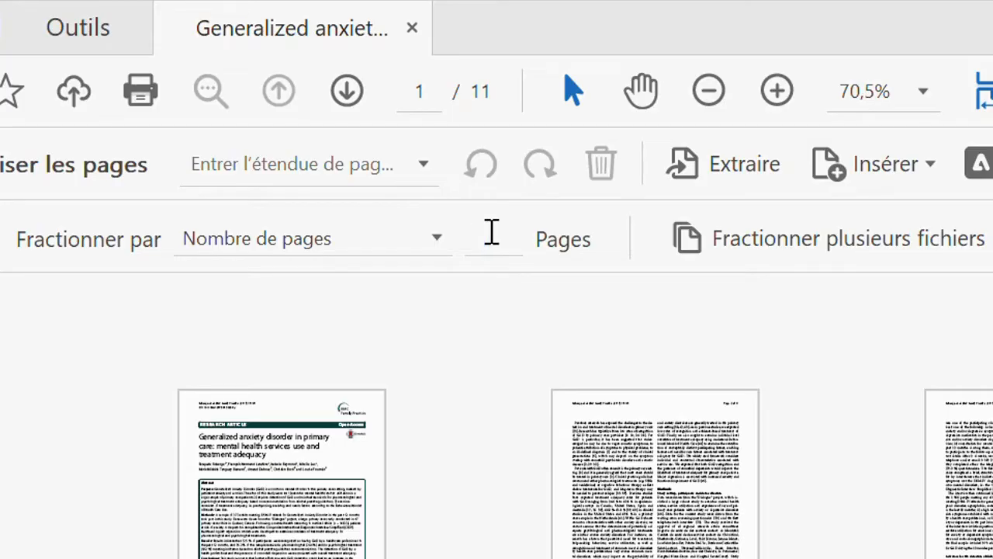
text(1)
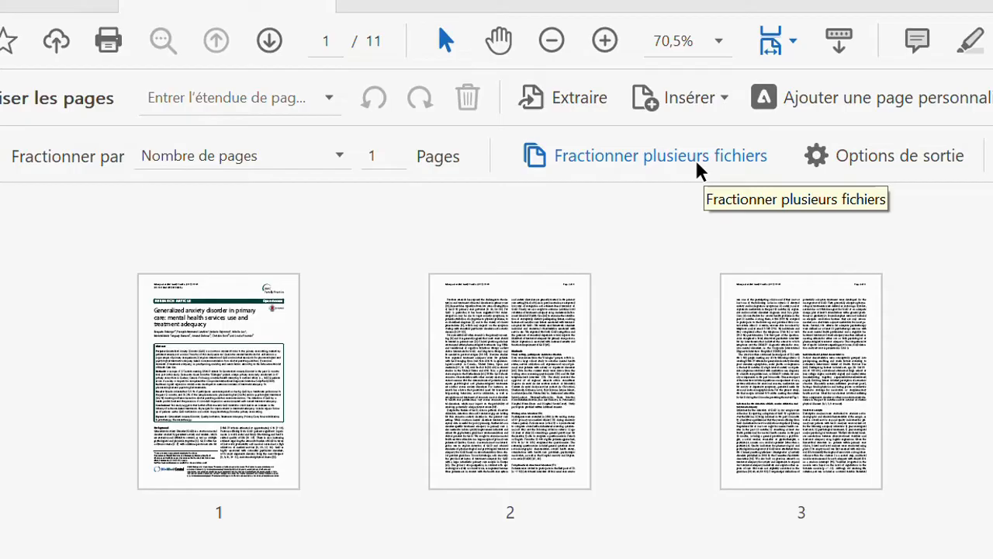
Check the list of documents for splitting multiple files and leave it without adding any
click(654, 155)
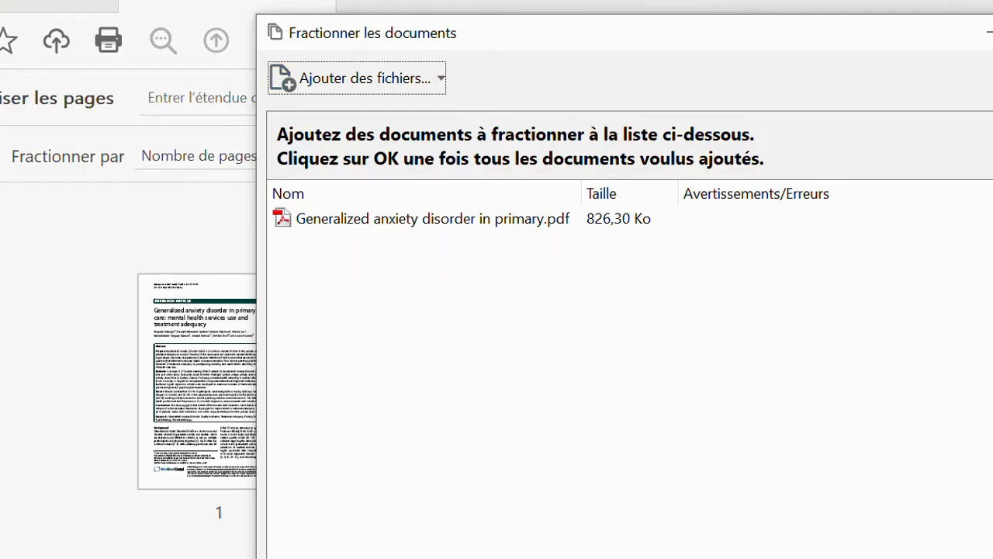
click(854, 515)
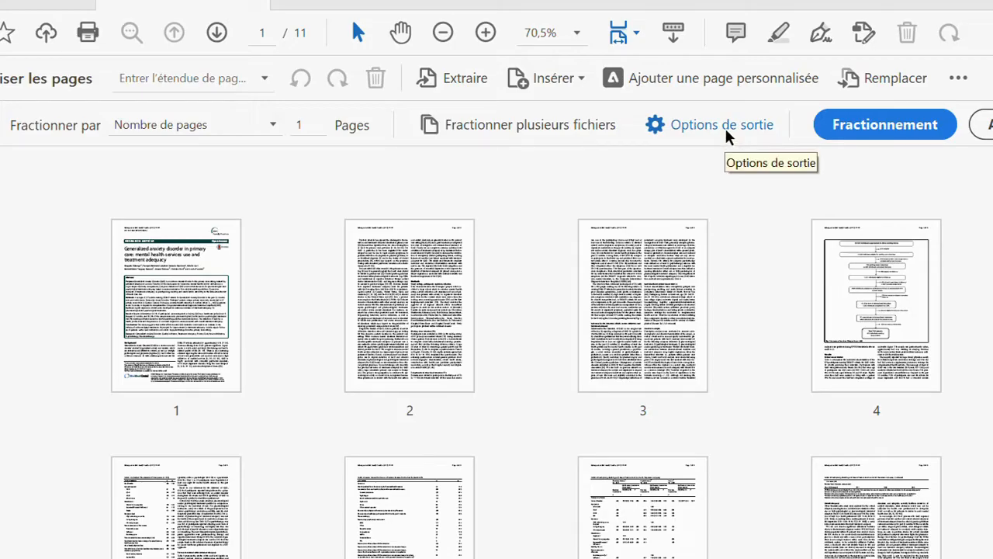
Set the split output's target to a folder on the computer and browse to Bureau under Ce PC
click(728, 129)
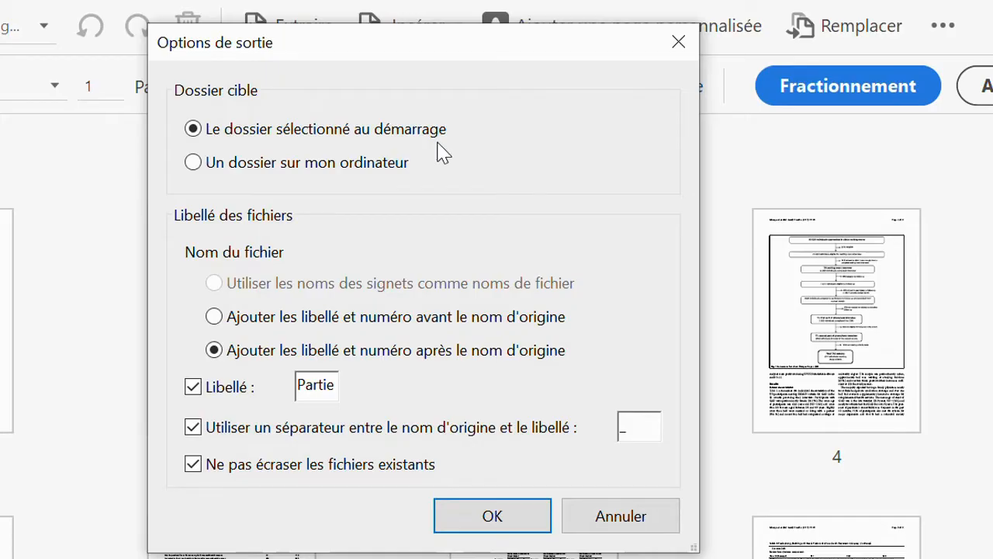
click(242, 166)
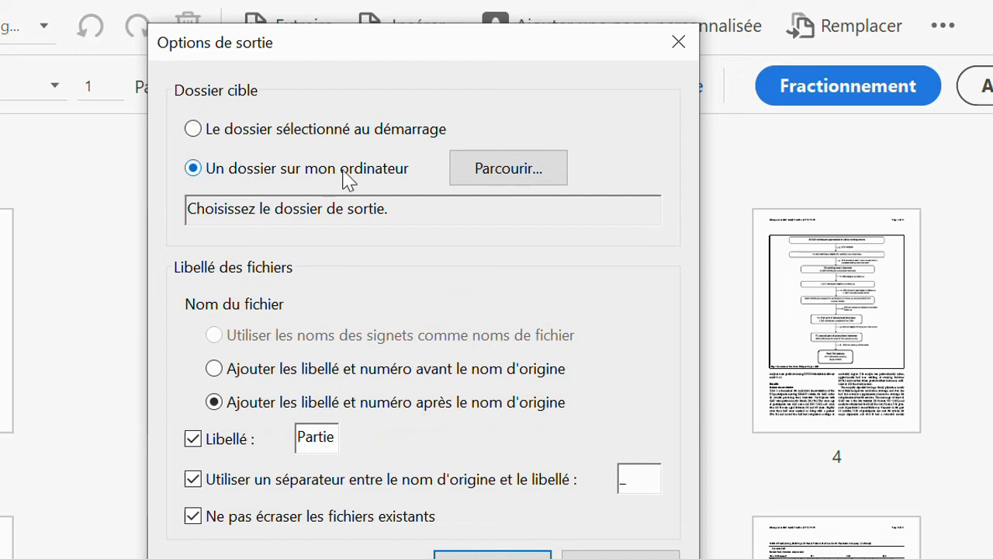
click(529, 178)
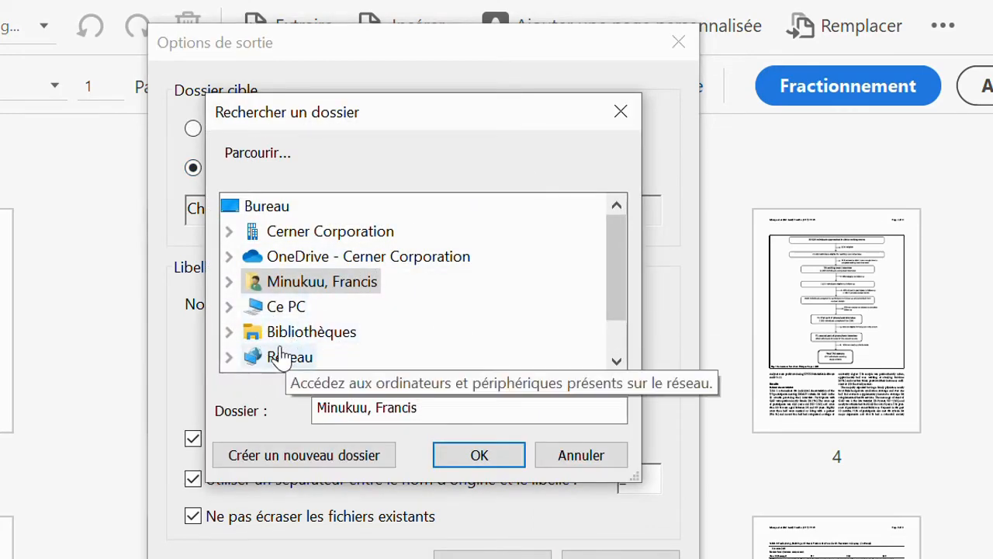
click(229, 308)
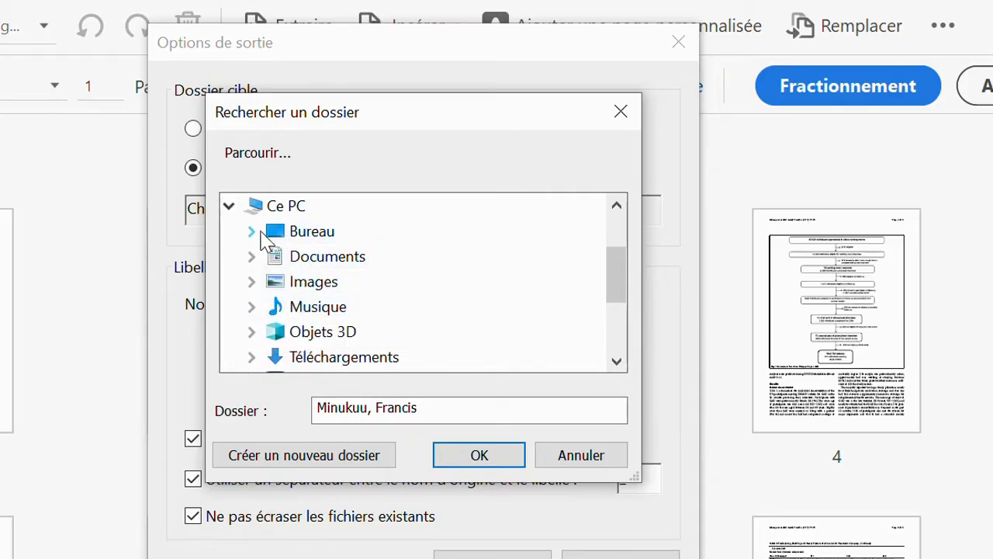
click(253, 233)
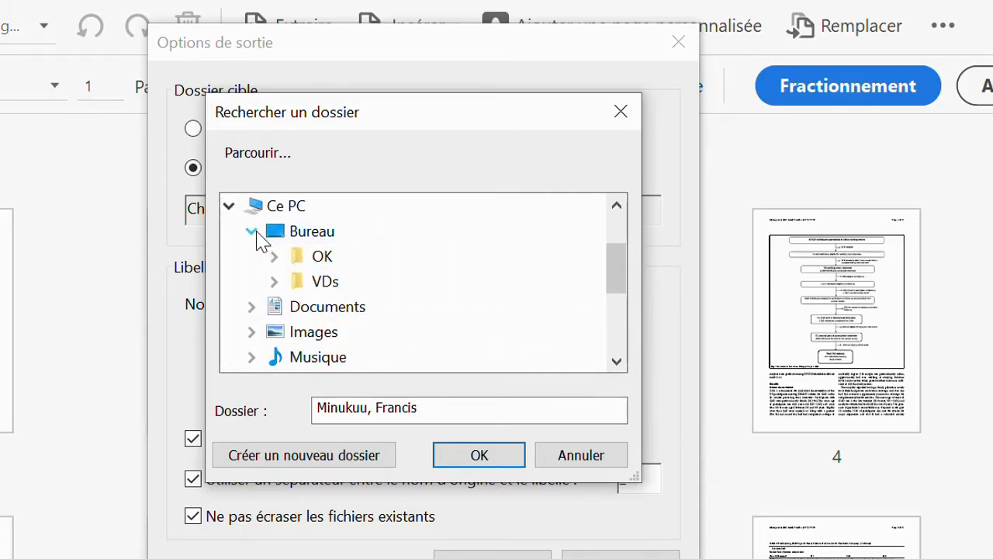
click(308, 241)
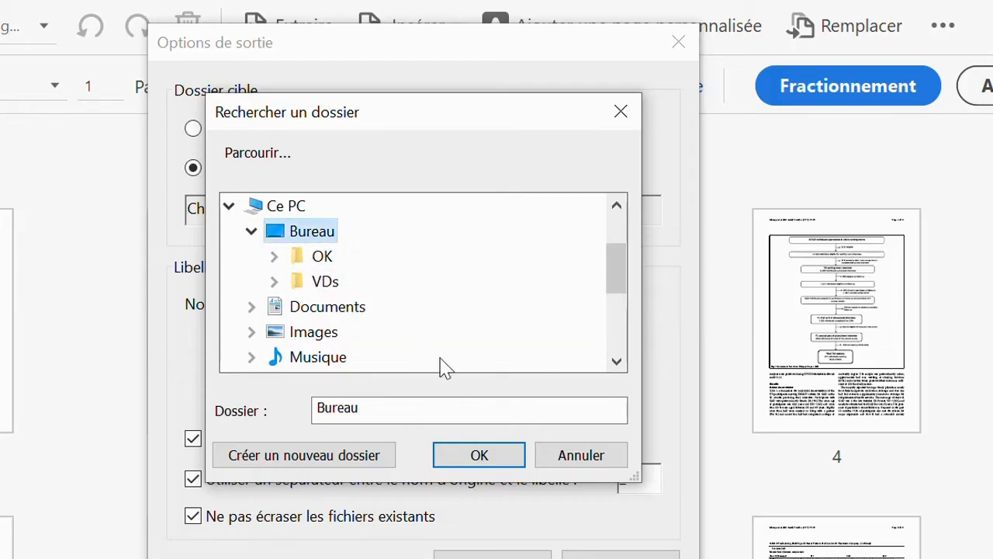
Create a new folder inside Bureau and name it FRACTIONNER PDF PAR PAGES
click(372, 466)
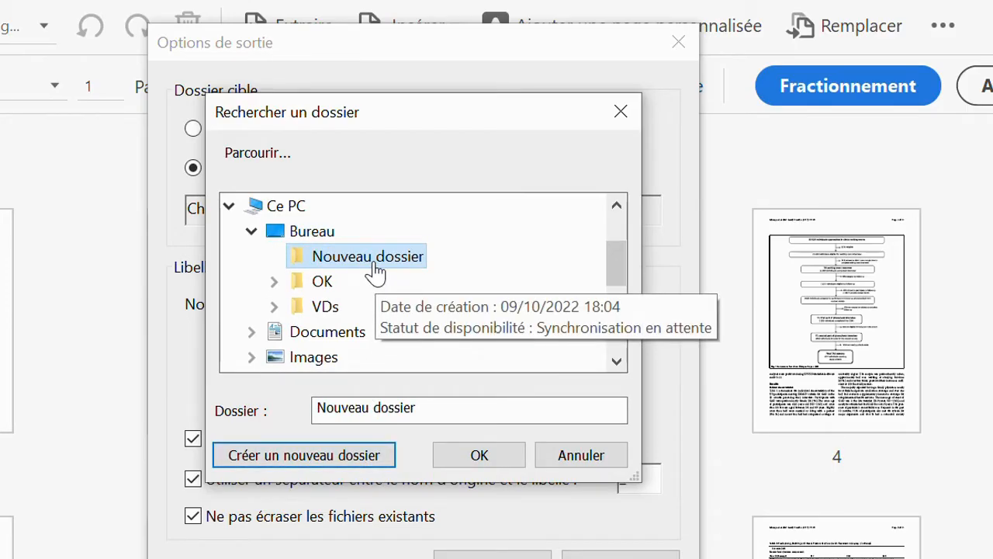
right_click(373, 268)
click(352, 264)
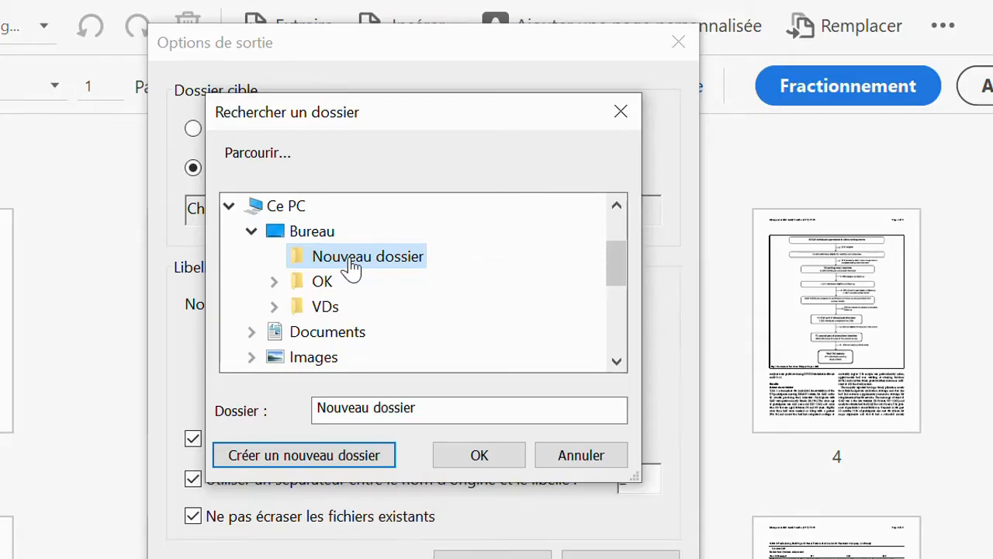
right_click(351, 264)
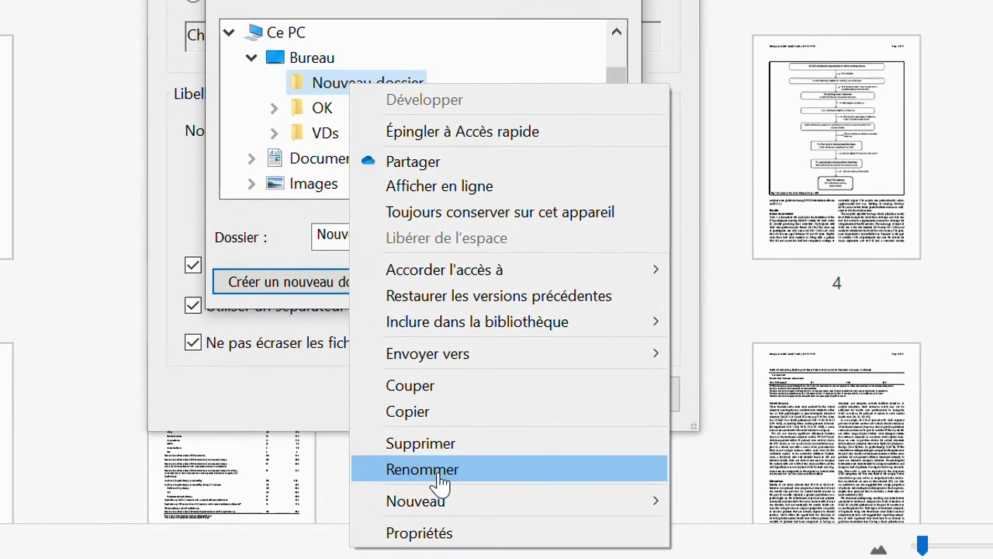
click(423, 469)
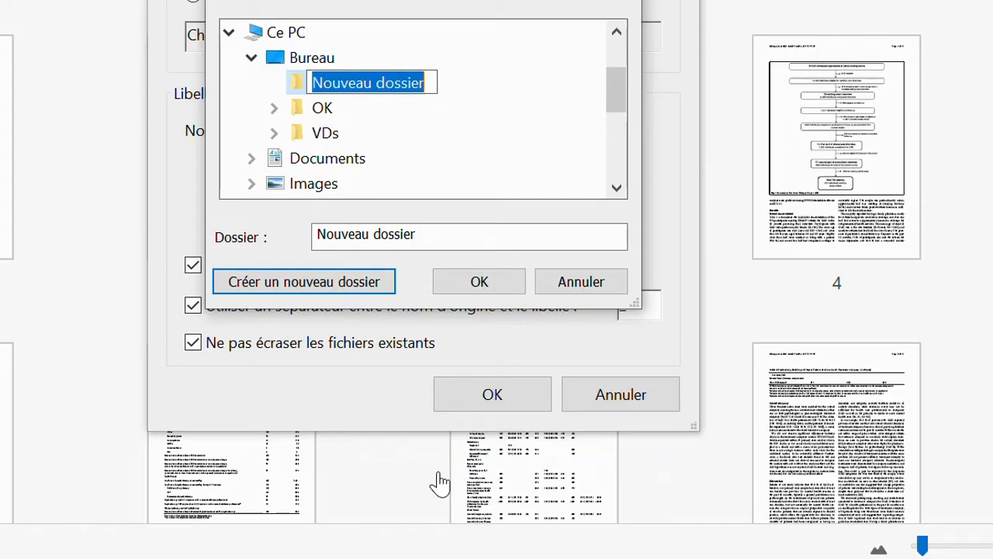
text(FRA)
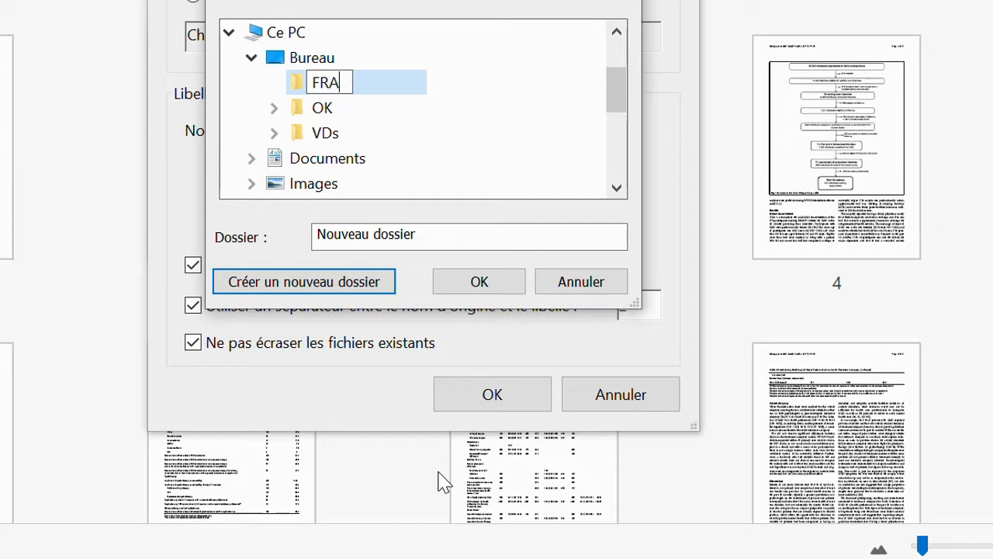
text(CTION)
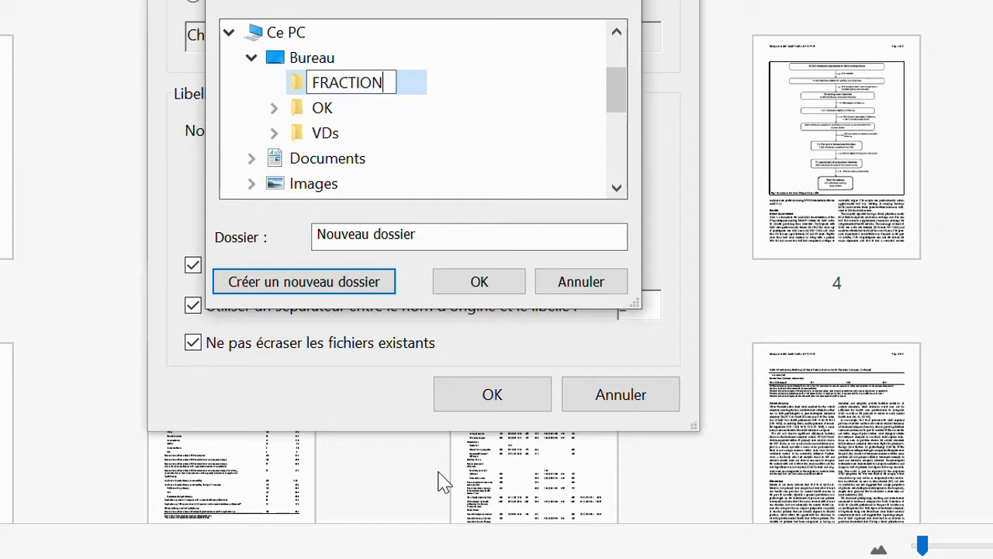
text(NER)
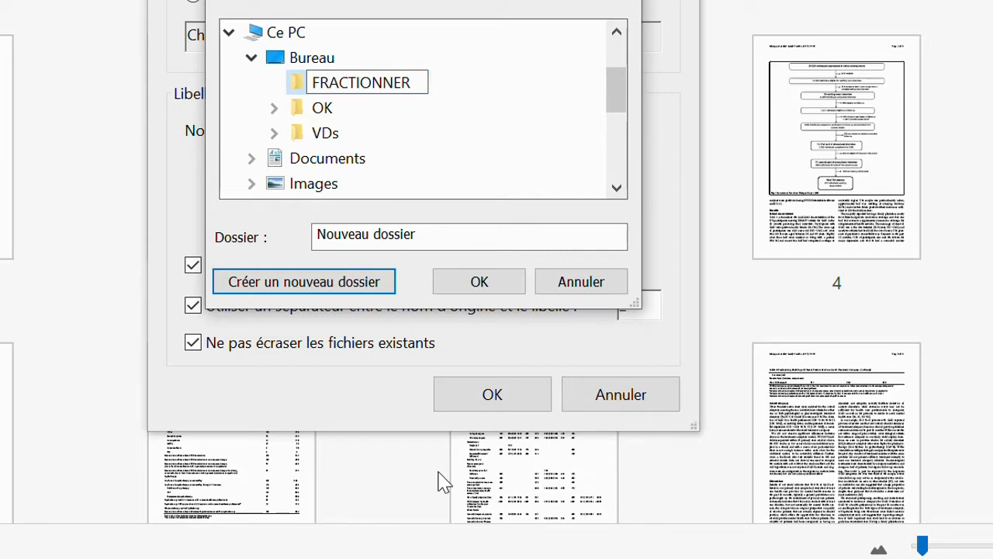
text( PDF PAR PAG)
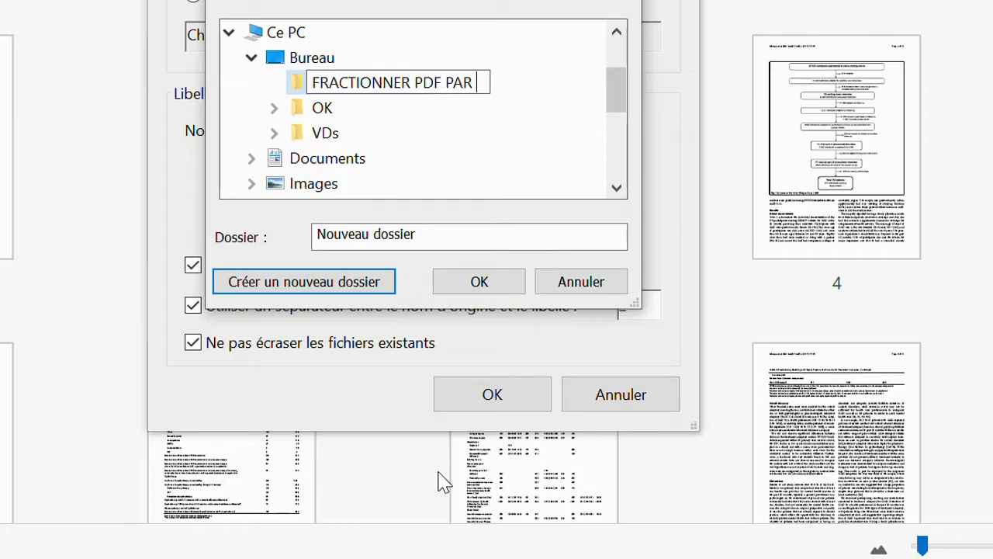
text(ES)
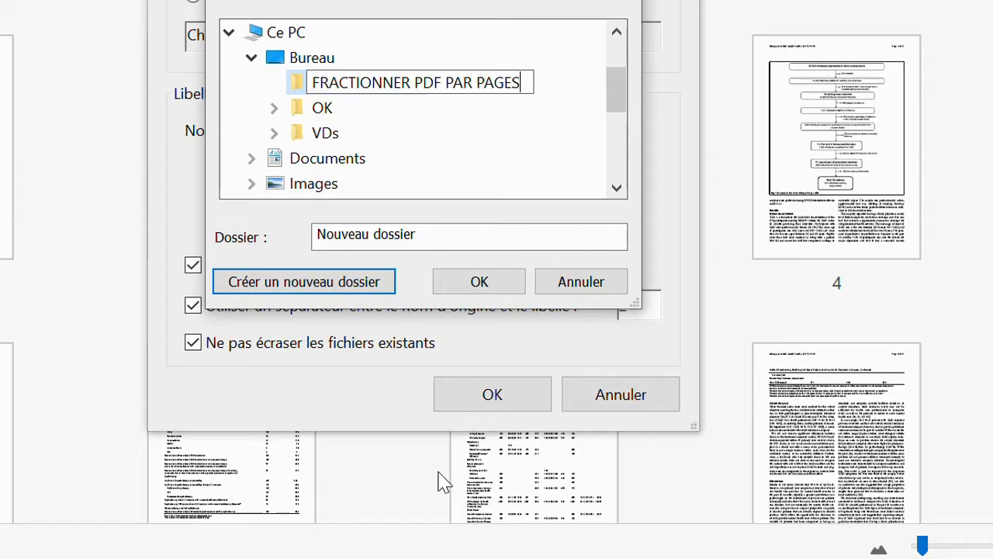
click(294, 92)
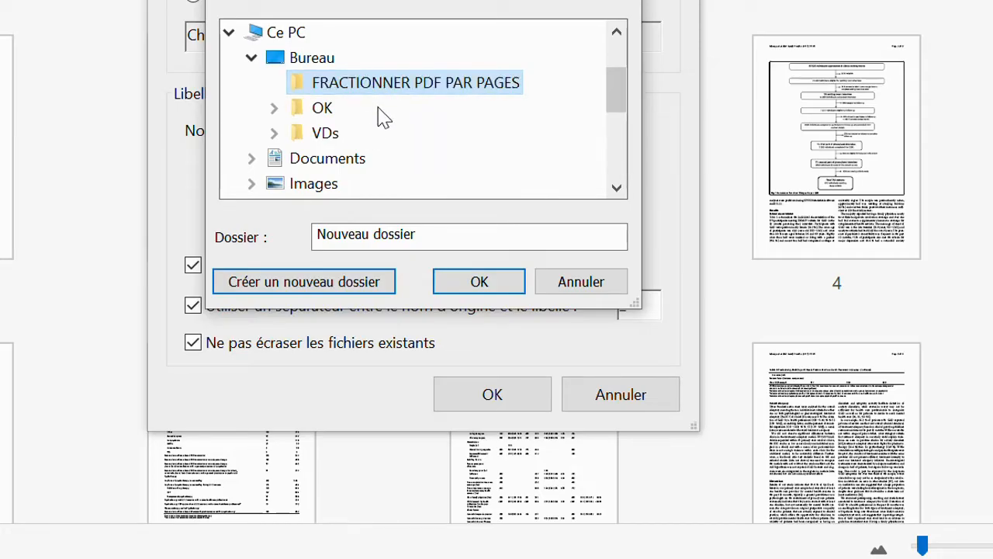
Choose the FRACTIONNER PDF PAR PAGES folder on the desktop as the output folder for the split files
double_click(338, 111)
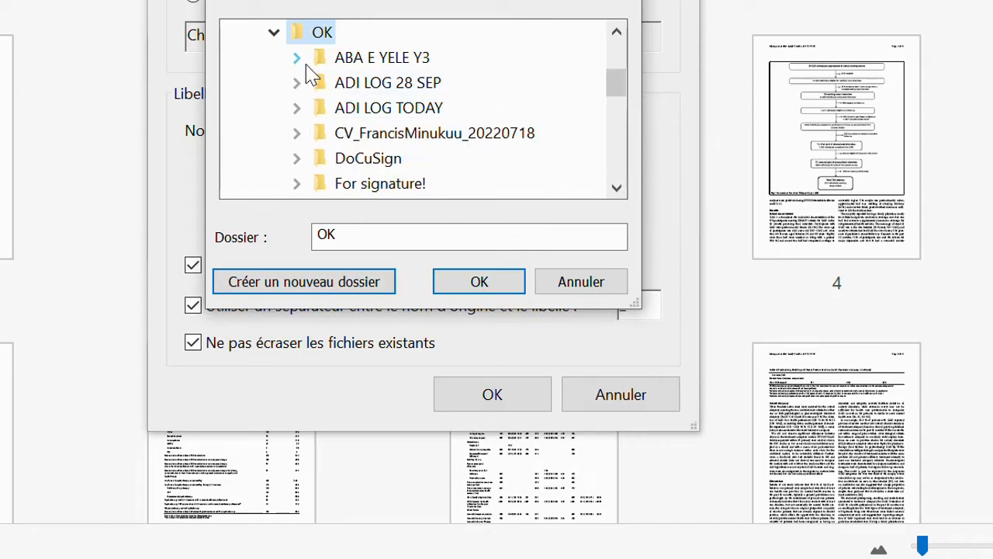
scroll(303, 70, up, 3)
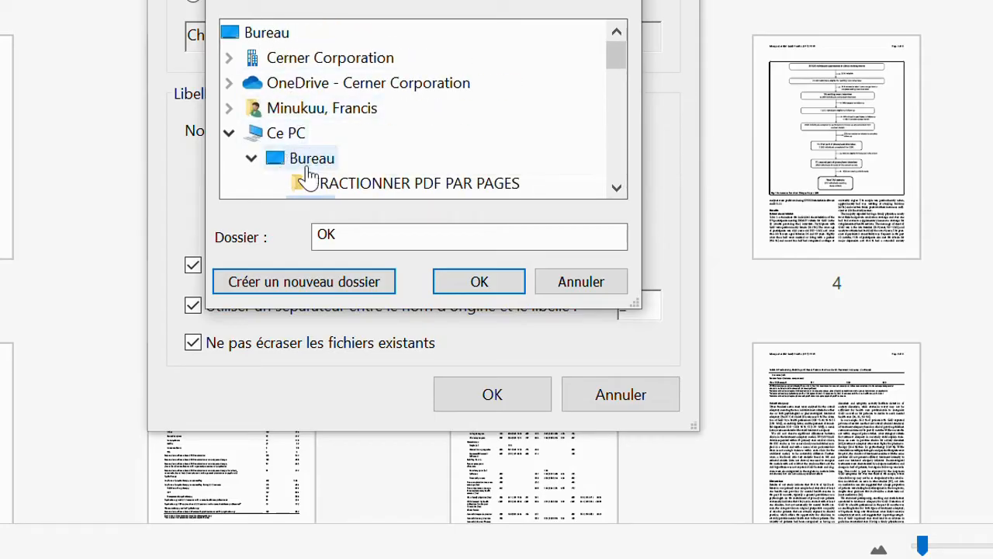
click(348, 184)
click(510, 284)
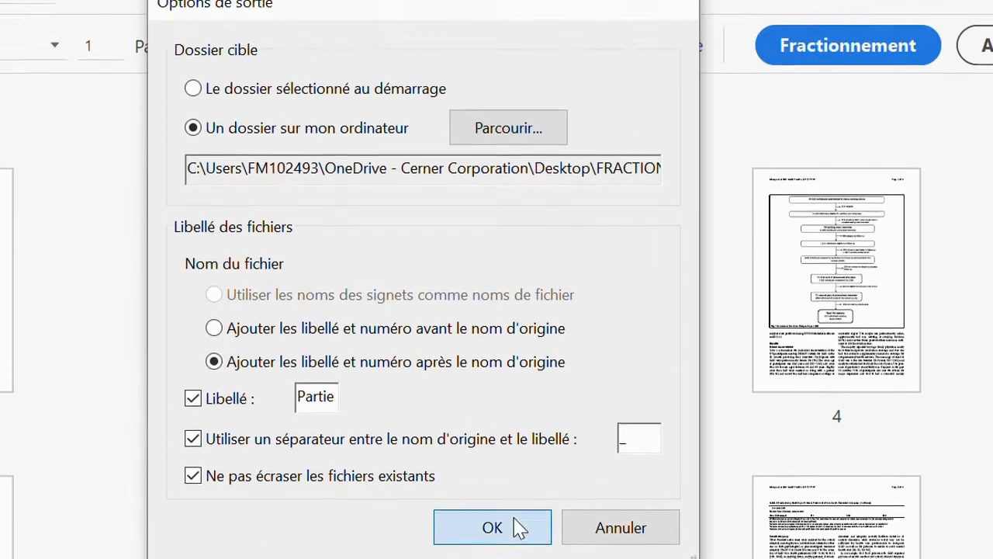
Apply the output options and split the document into one-page files
click(518, 396)
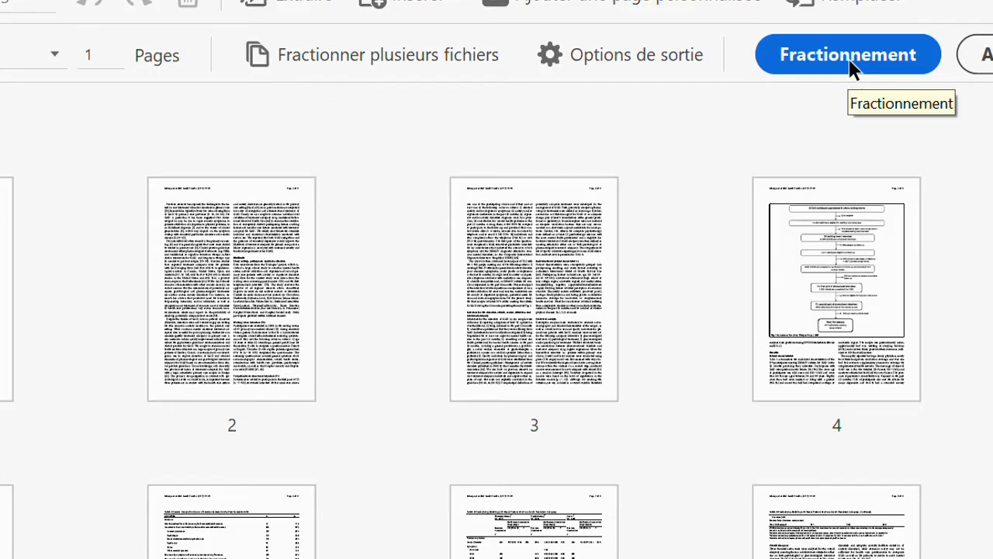
click(852, 68)
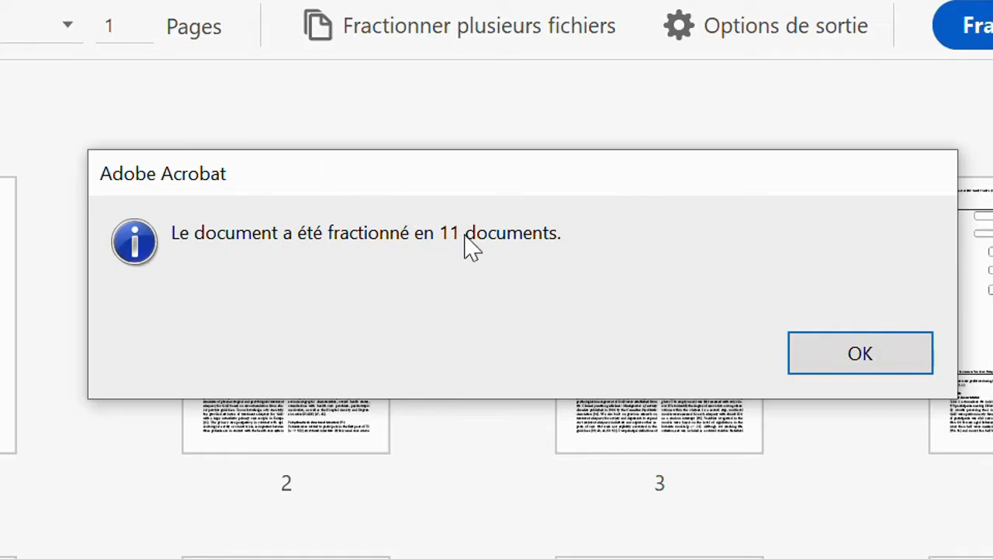
click(845, 360)
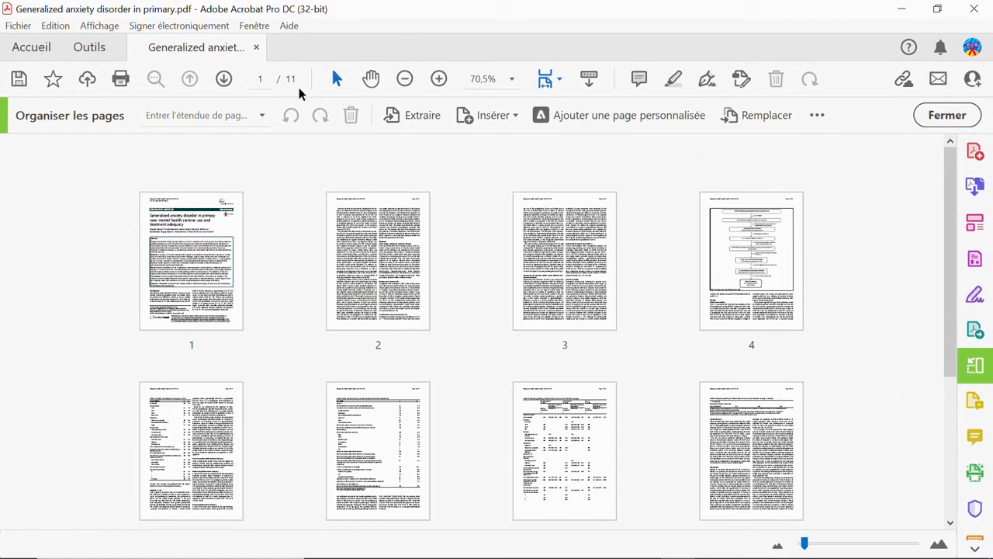
Switch to the desktop, open the FRACTIONNER PDF PAR PAGES folder and check the split file ending in _Partie1
mouse_move(372, 198)
mouse_move(538, 203)
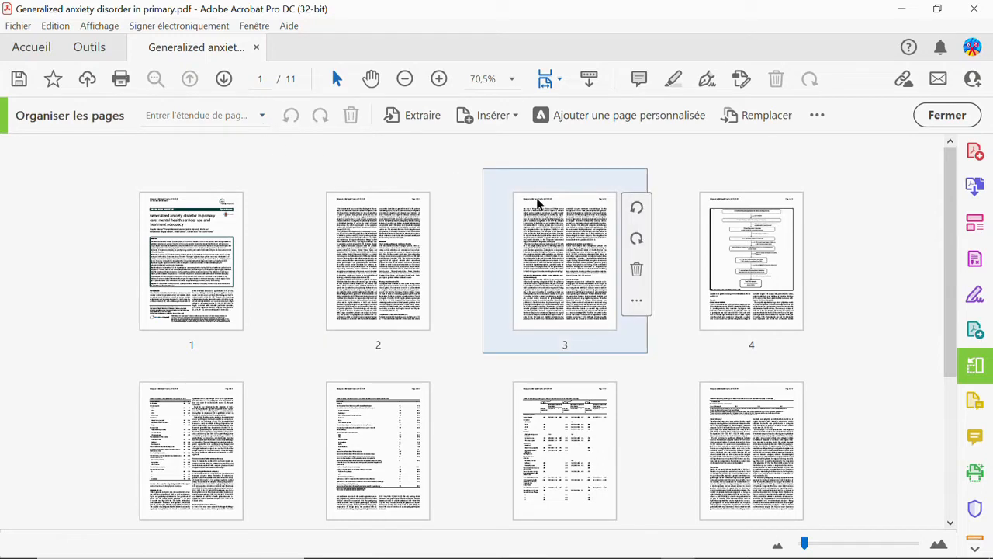
scroll(630, 330, down, 2)
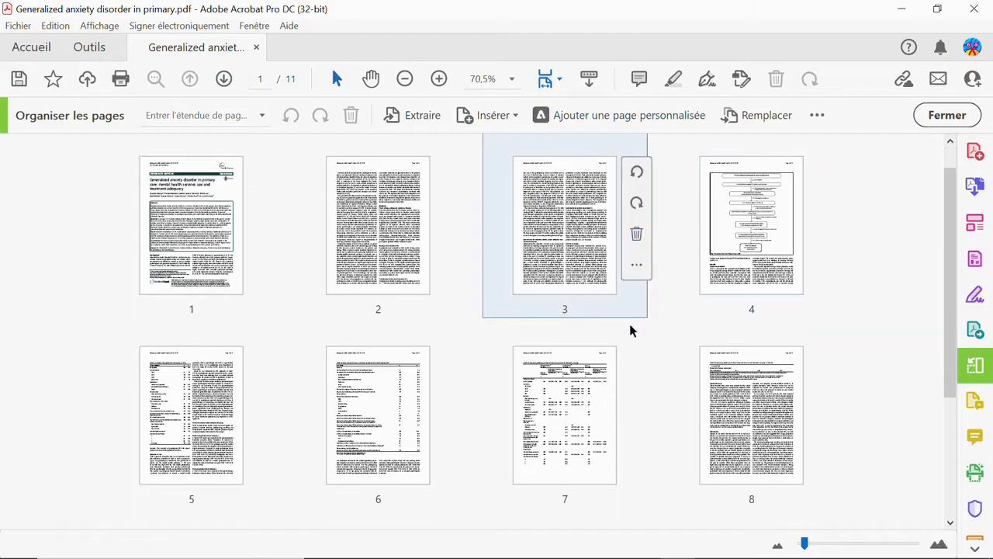
scroll(631, 330, down, 6)
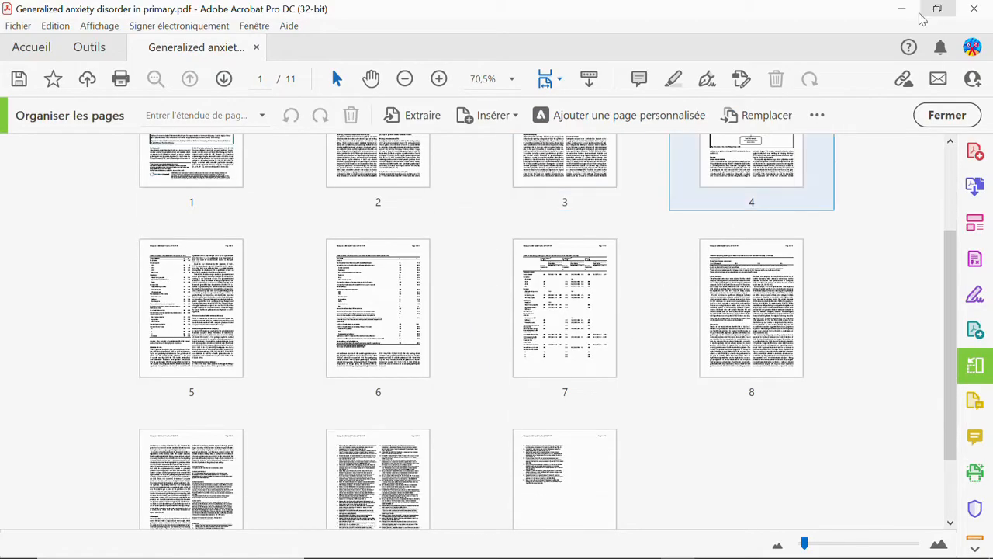
click(901, 11)
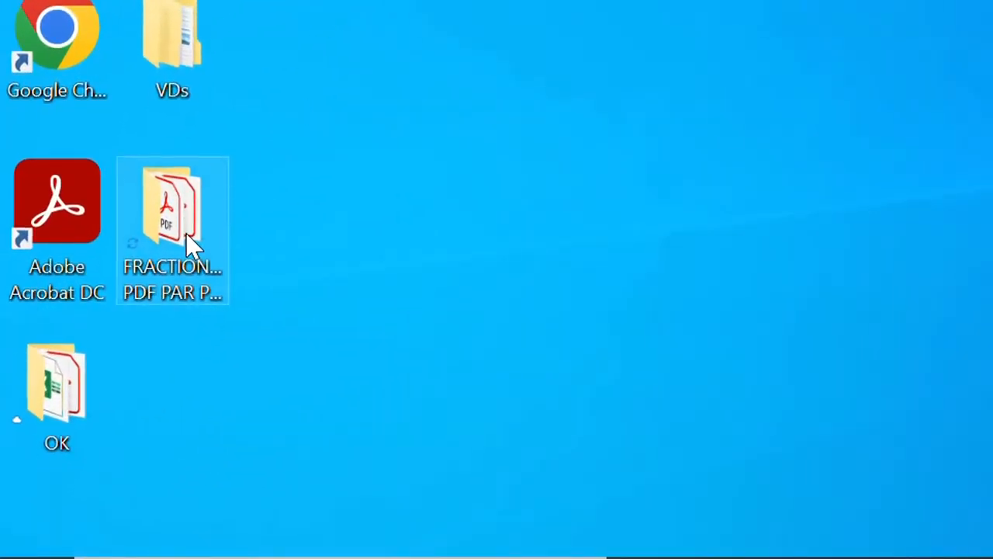
double_click(185, 233)
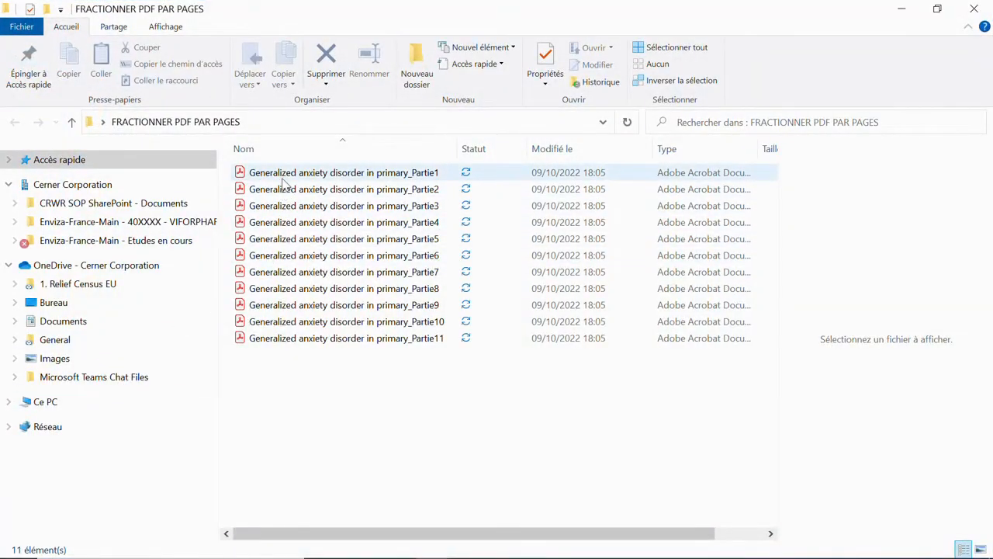
mouse_move(282, 180)
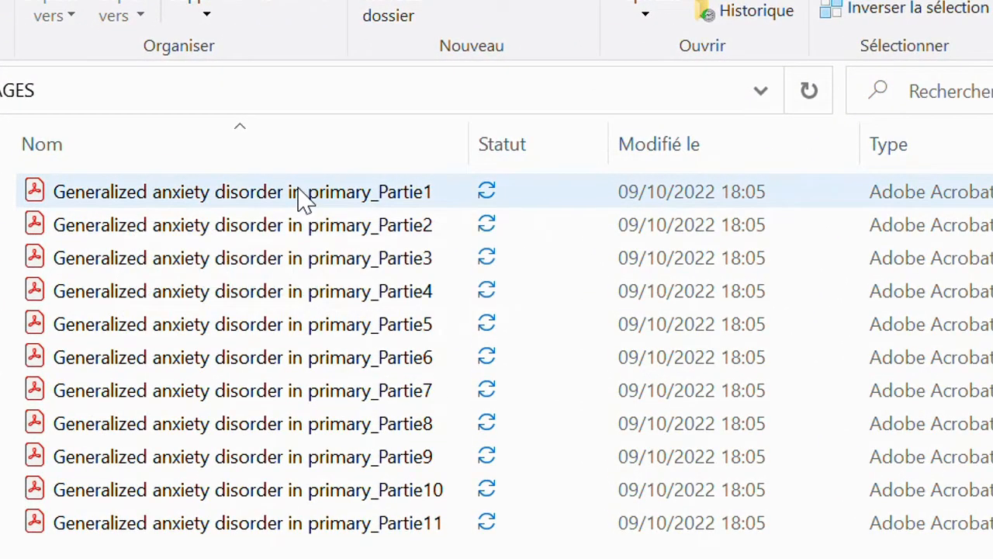
double_click(326, 199)
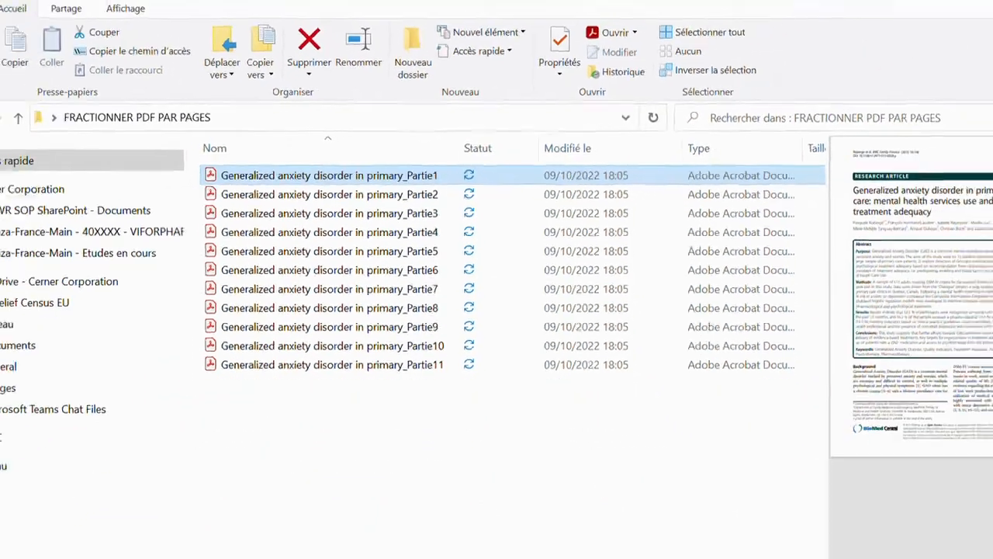
click(971, 7)
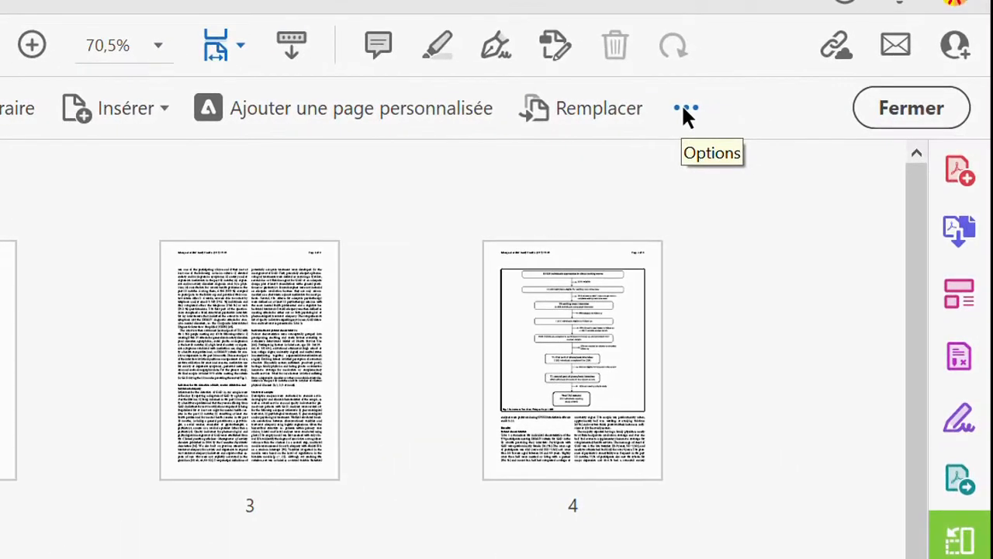
Start the Split command again and set the split size to 2 pages per file
click(817, 117)
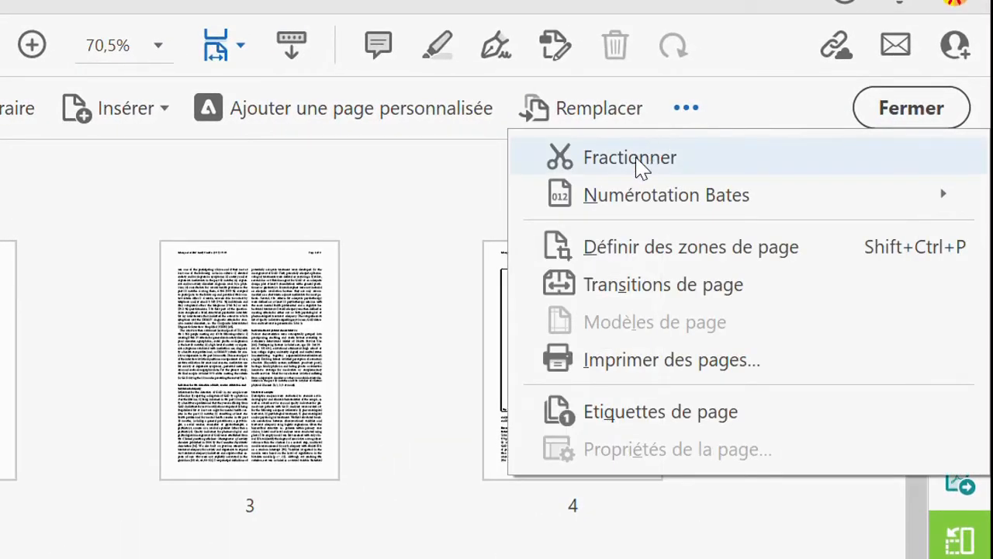
click(642, 165)
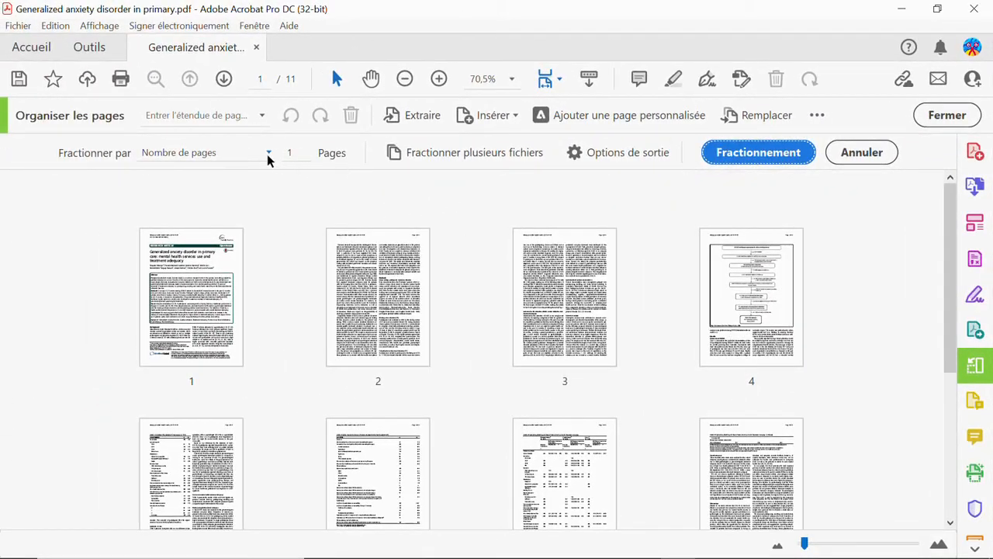
click(268, 155)
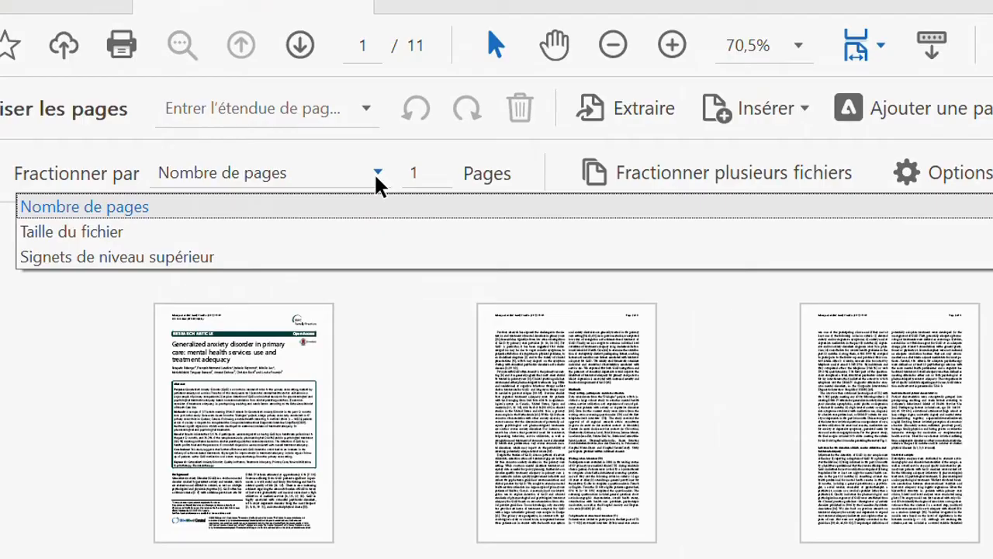
click(437, 174)
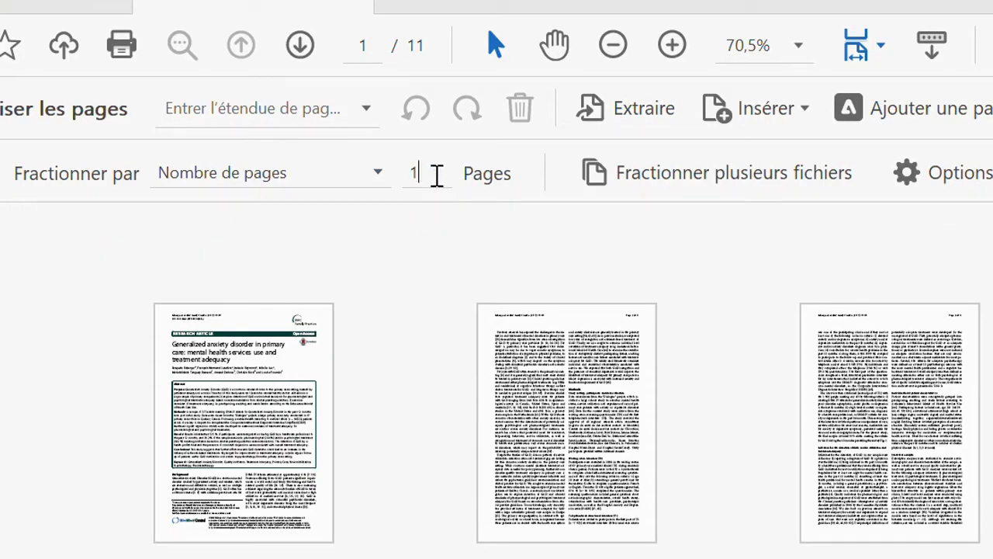
double_click(437, 176)
text(2)
Switch the split criterion to file size, then to top-level bookmarks, and close the page organizer without splitting
click(377, 173)
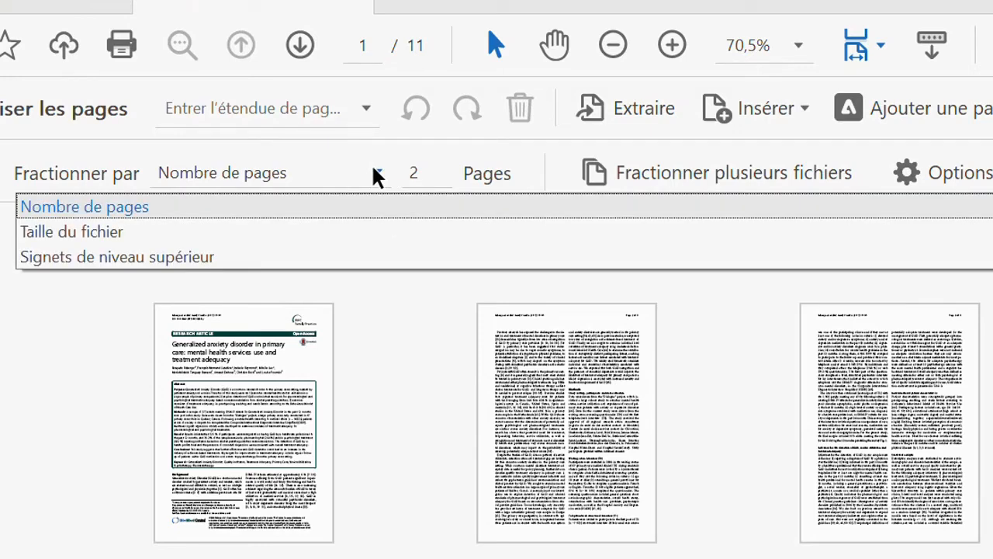
click(241, 248)
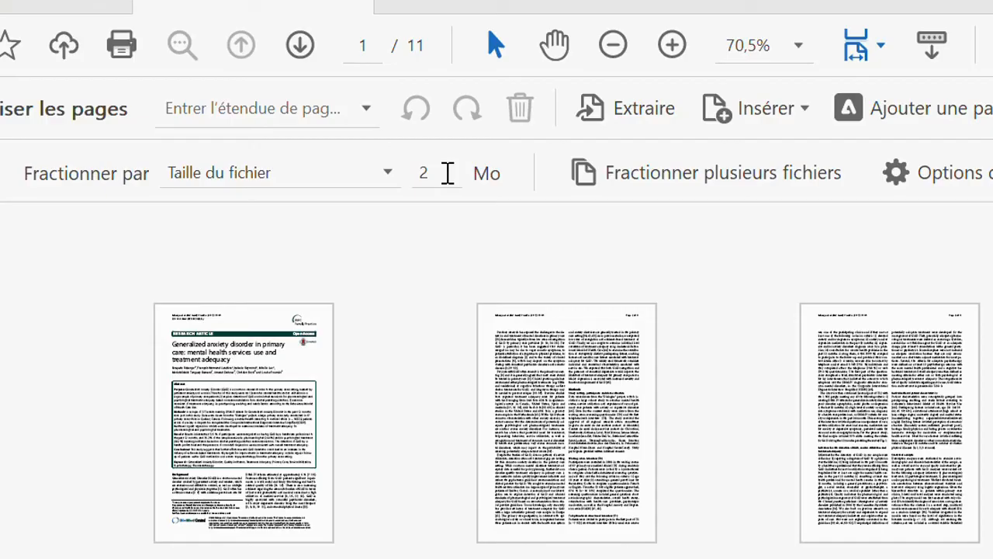
click(387, 172)
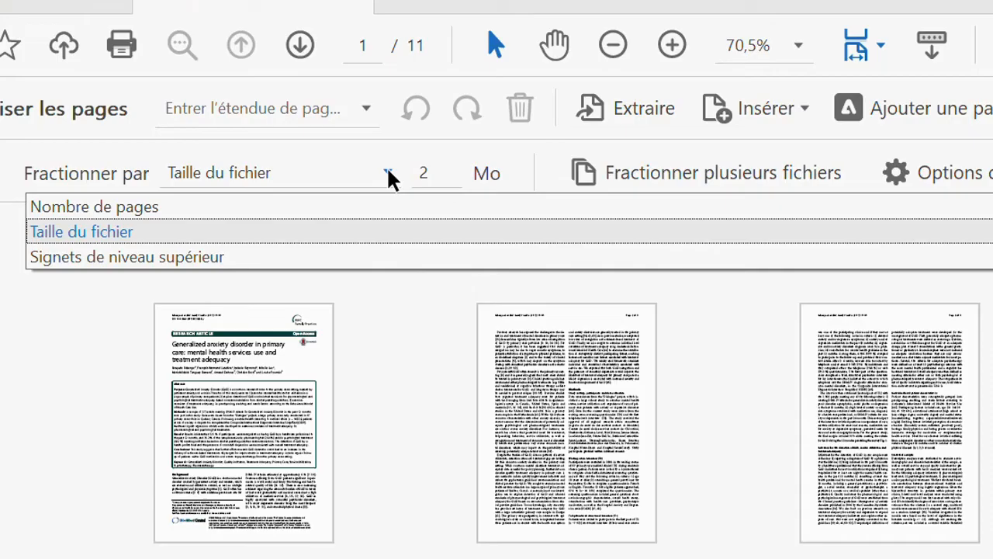
click(305, 260)
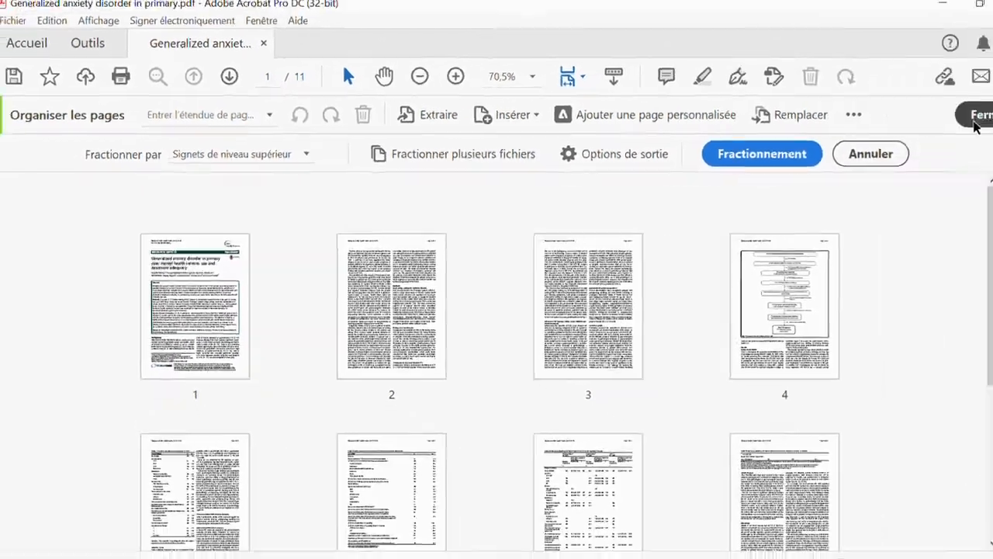
click(969, 114)
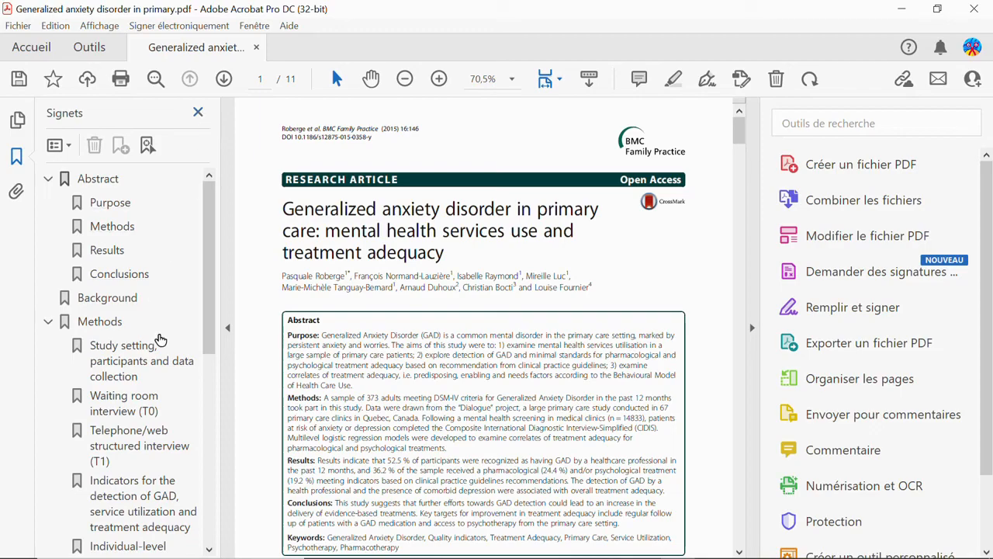
Look through the document's bookmark list and collapse the Abstract, Methods and Results bookmarks down to their top level
scroll(191, 288, down, 1)
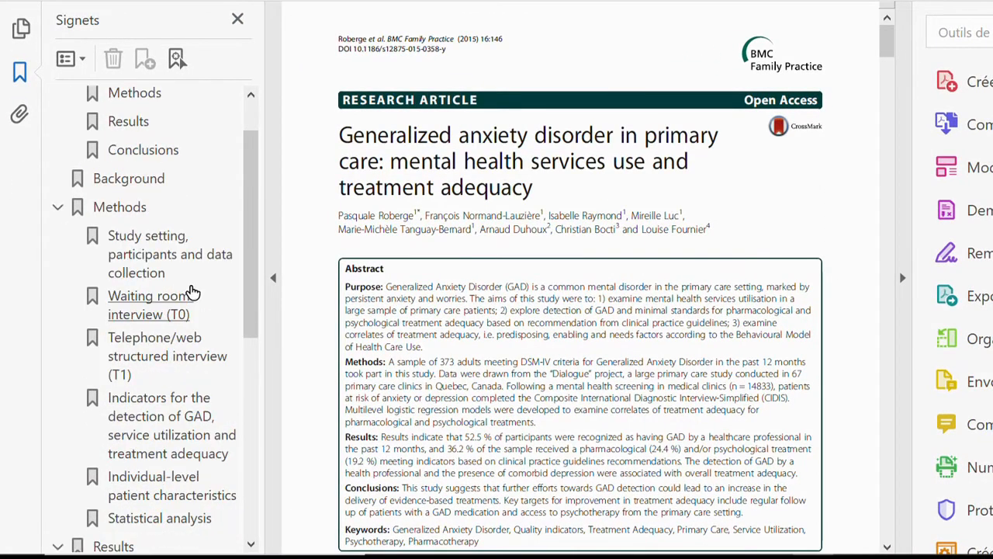
scroll(191, 287, up, 1)
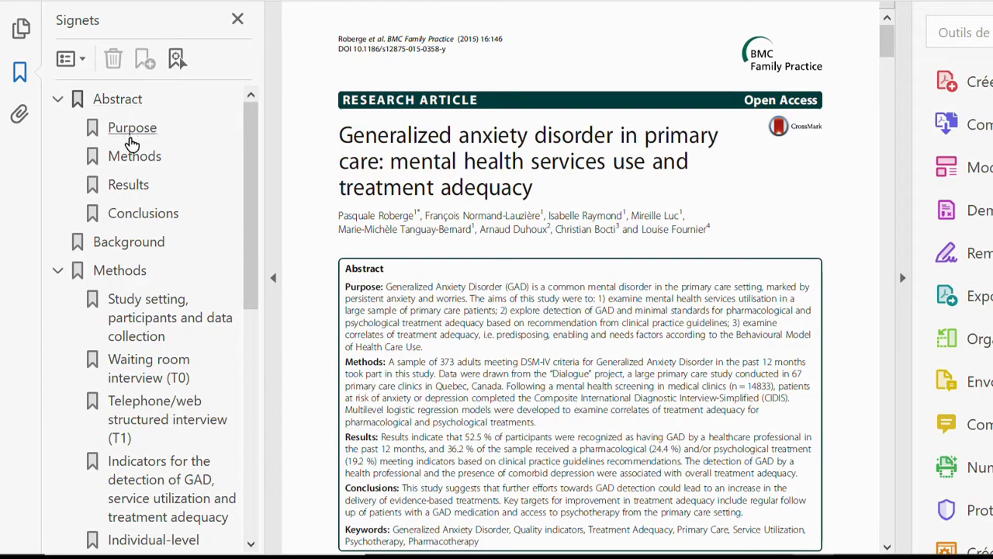
click(56, 101)
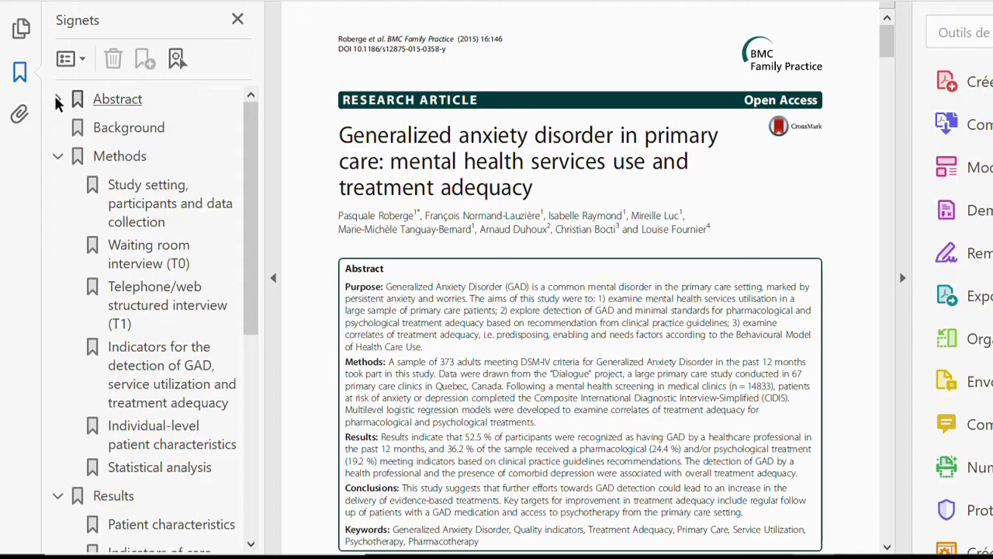
click(60, 157)
click(58, 186)
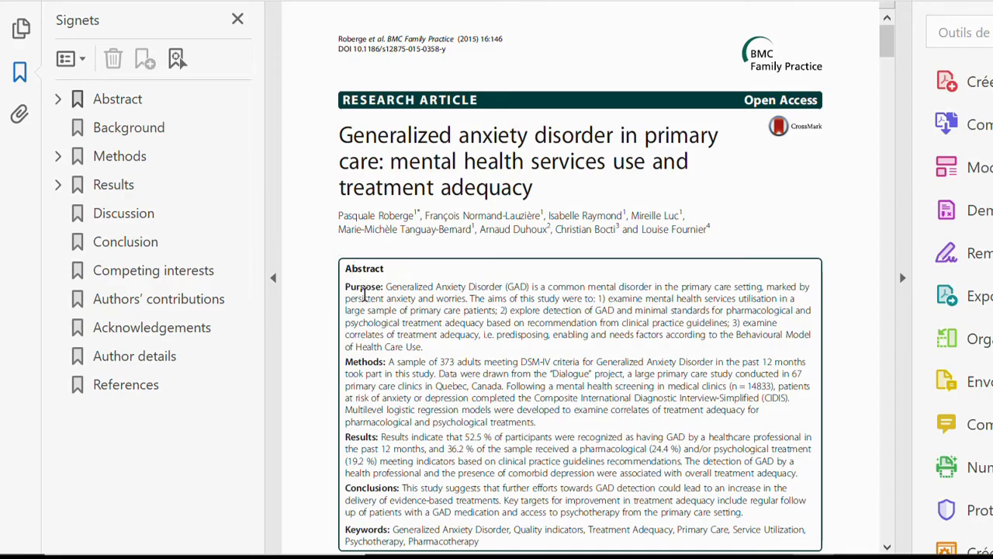
Go to page 2 of the article and locate the current bookmark in the bookmark list
scroll(425, 332, down, 3)
scroll(426, 332, down, 4)
scroll(426, 332, down, 1)
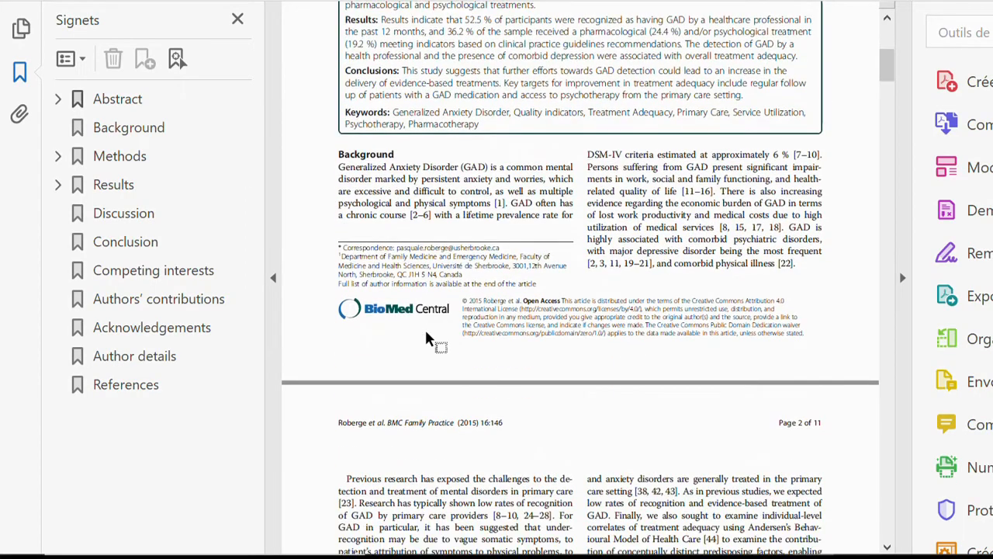
scroll(425, 332, down, 5)
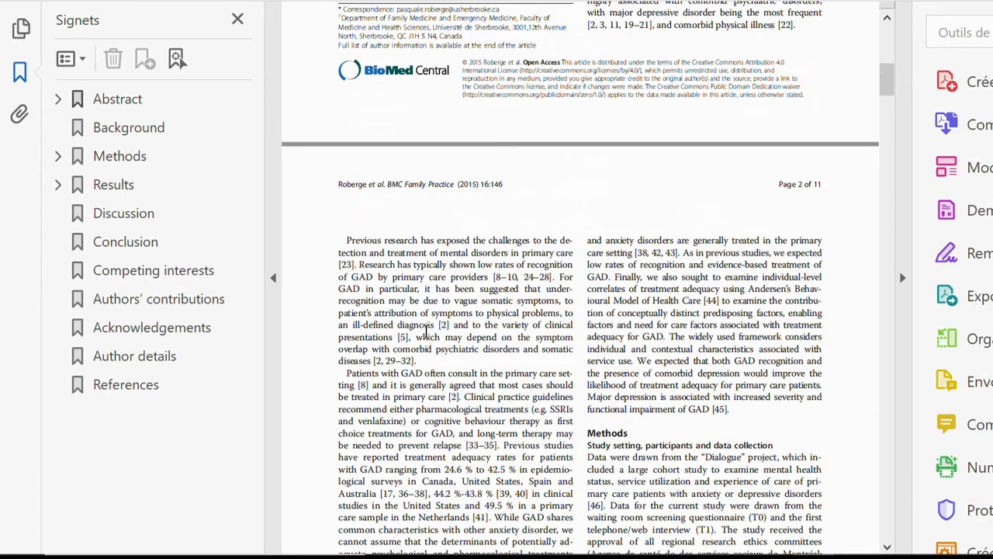
scroll(426, 331, down, 2)
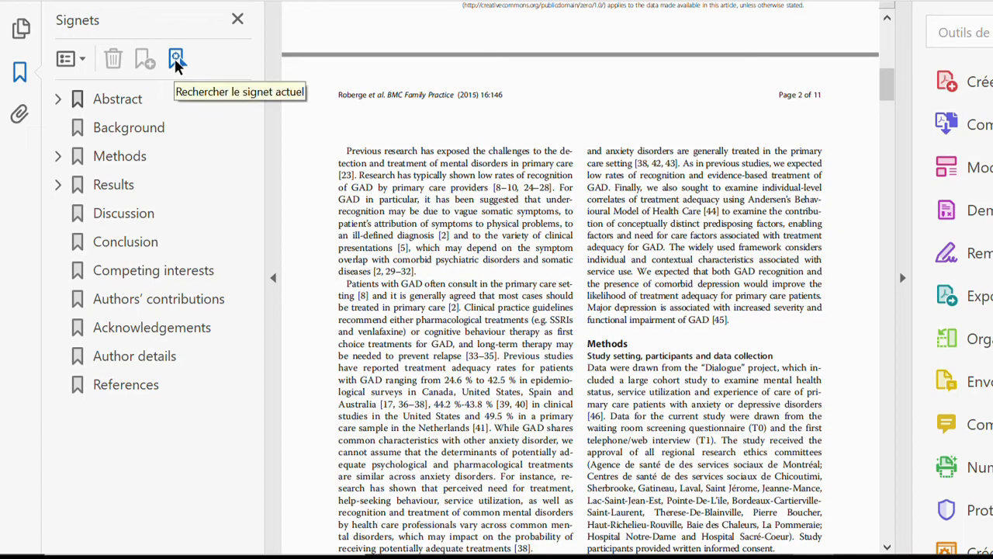
click(176, 59)
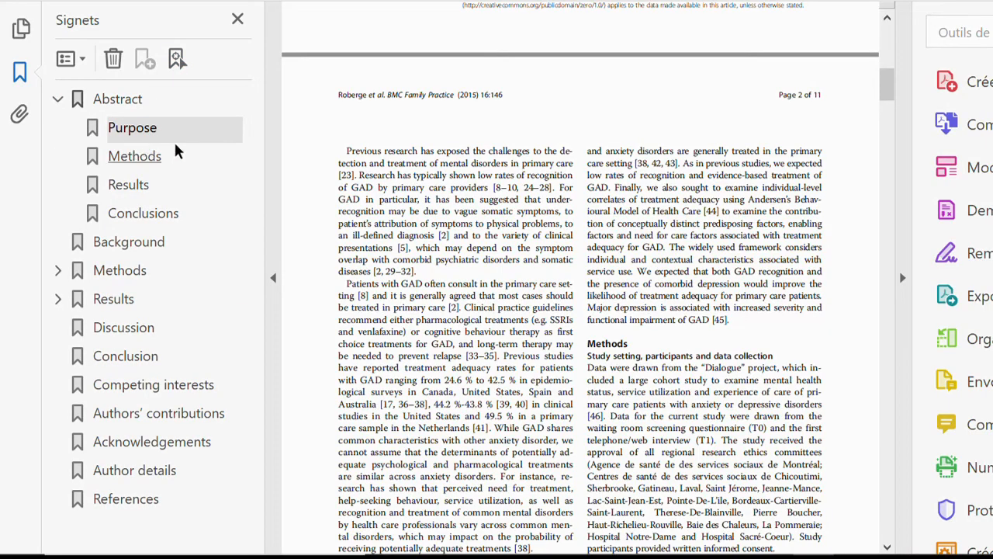
Go to page 3, locate its current bookmark, and collapse the Methods and Abstract bookmarks again
scroll(424, 189, up, 5)
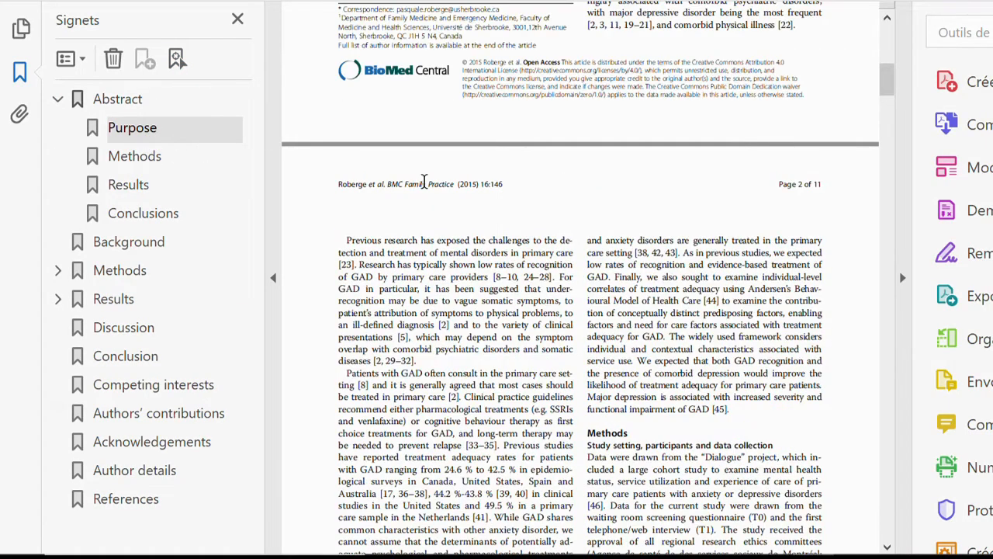
scroll(425, 189, up, 4)
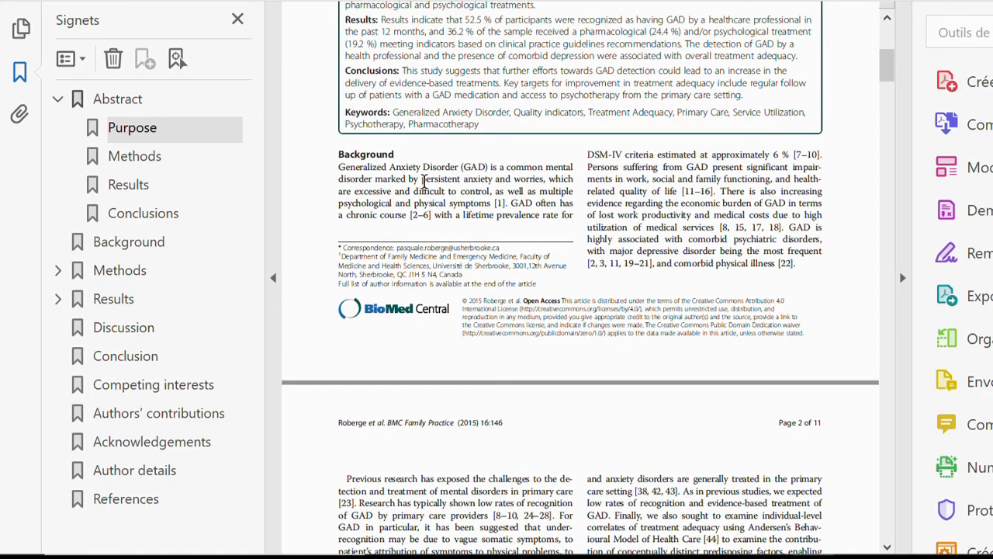
scroll(424, 181, down, 13)
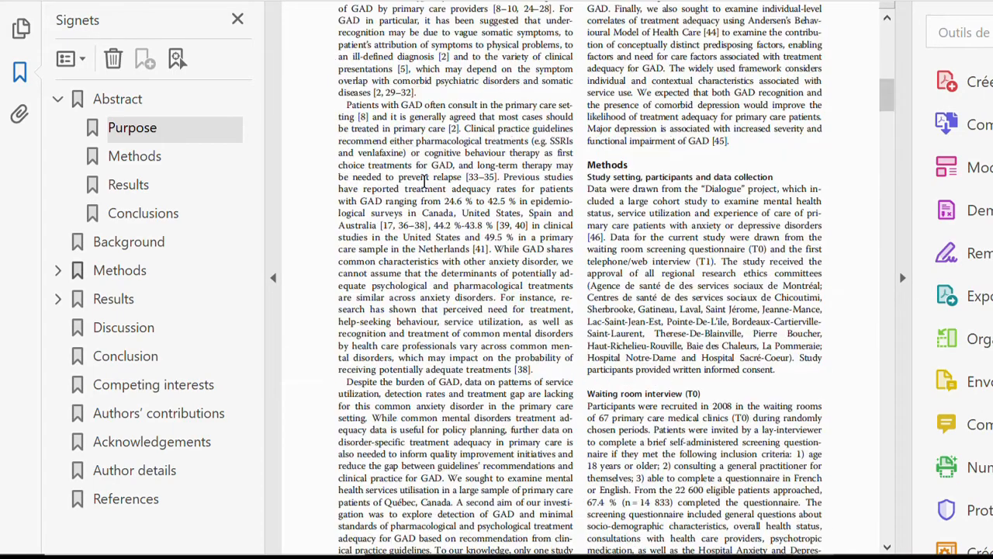
scroll(425, 181, down, 11)
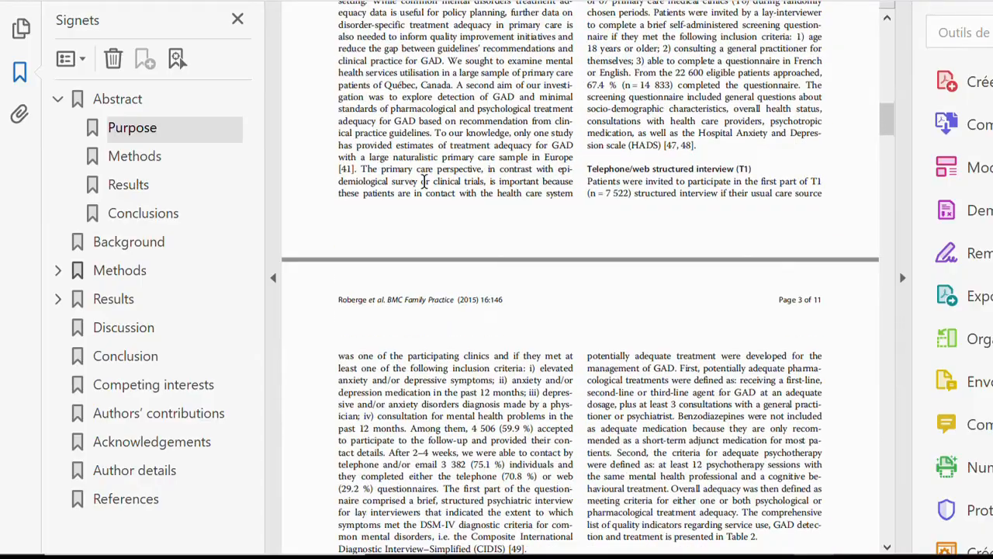
scroll(424, 180, down, 8)
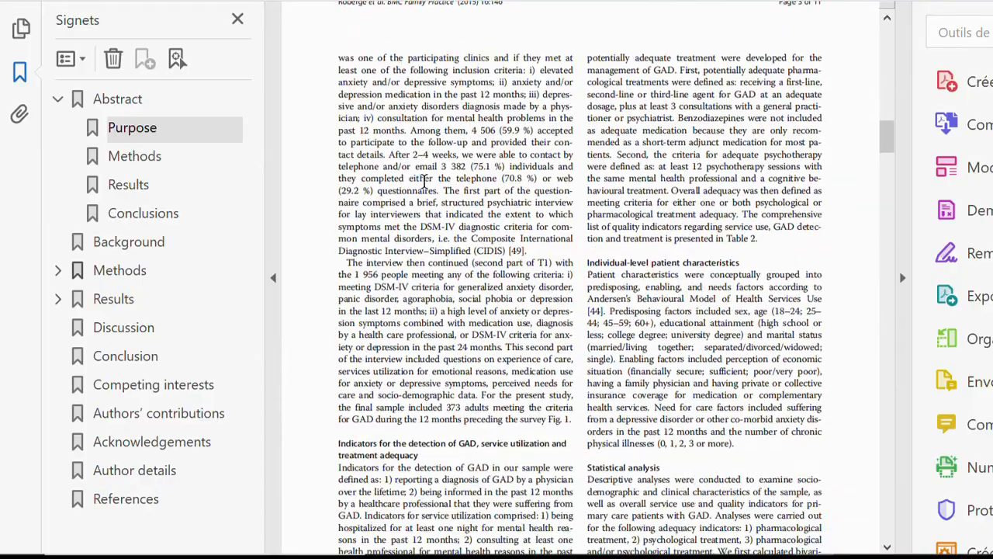
click(175, 60)
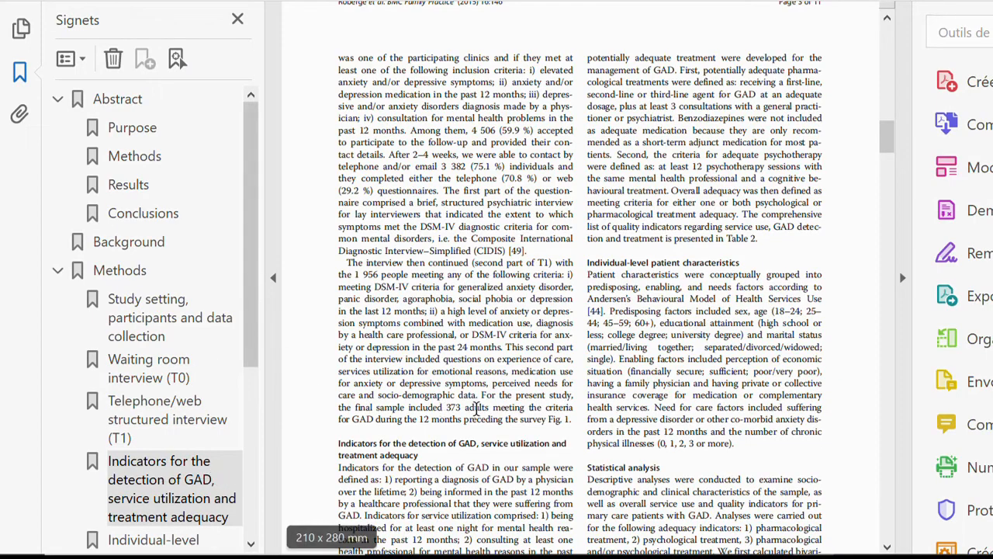
click(57, 271)
click(57, 99)
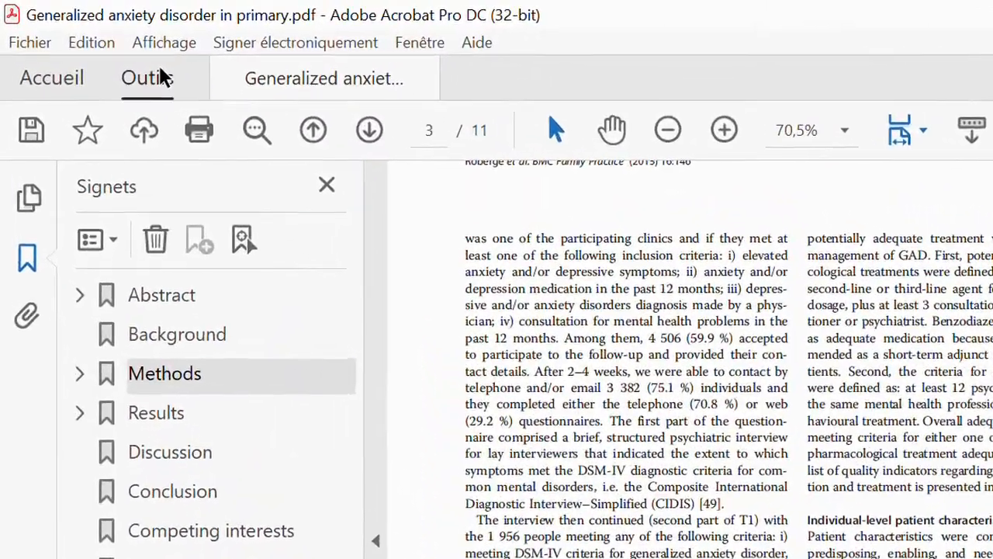
Reopen the Organize Pages tool, start the Split command and set it to split by top-level bookmarks (Signets de niveau supérieur)
click(121, 57)
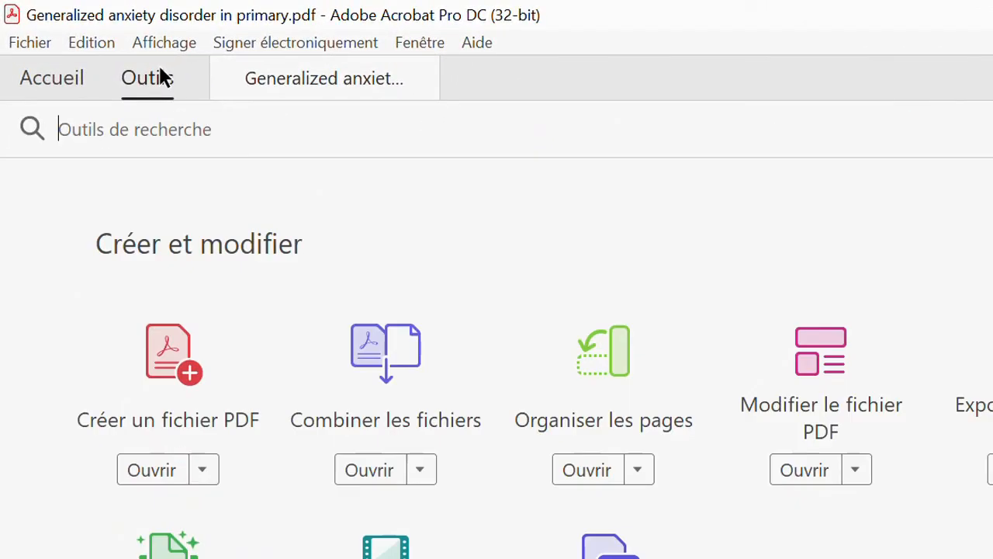
click(621, 377)
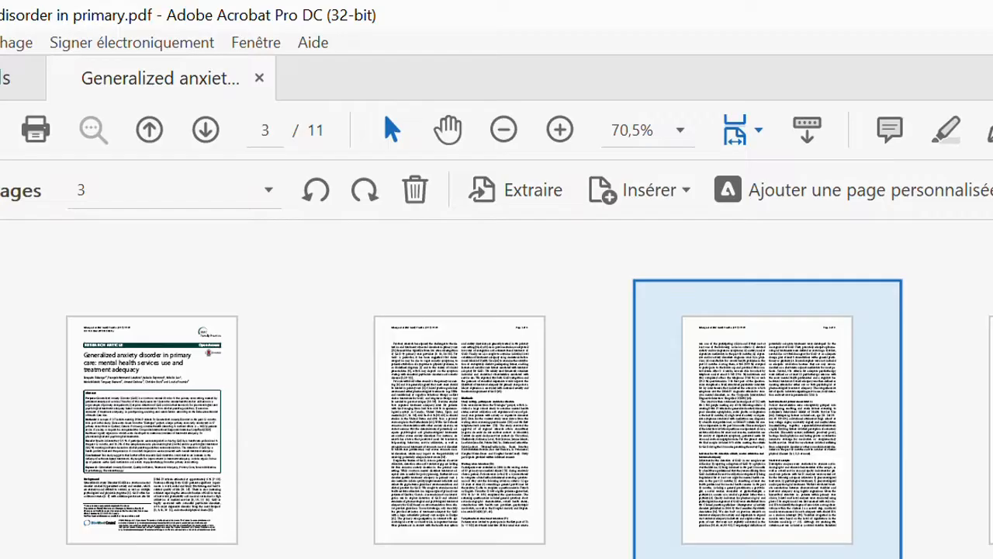
click(723, 194)
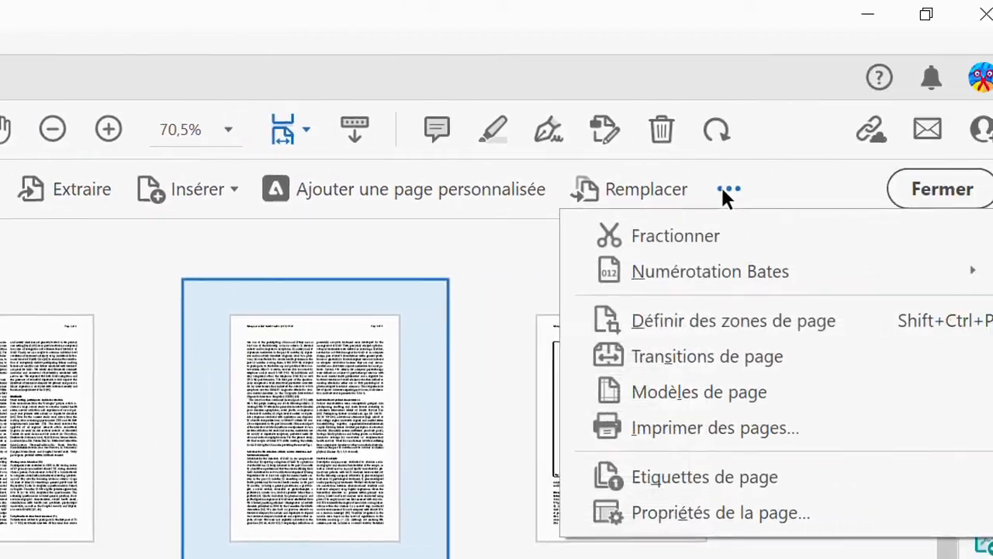
click(676, 235)
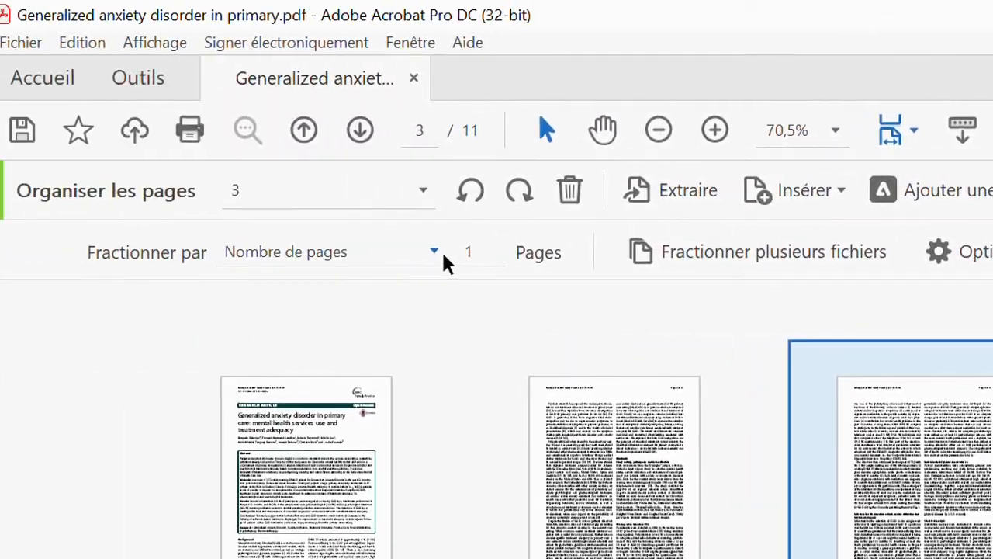
click(25, 250)
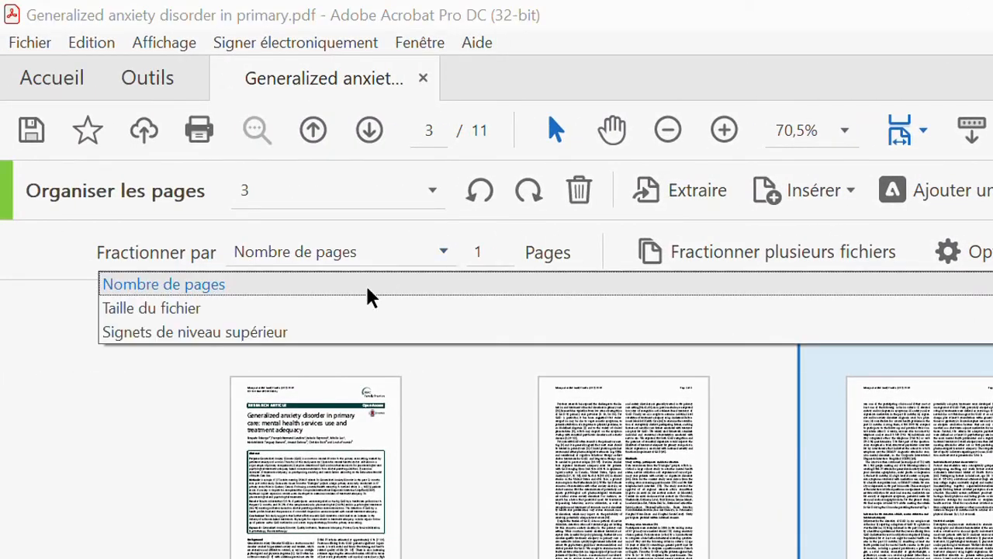
click(307, 334)
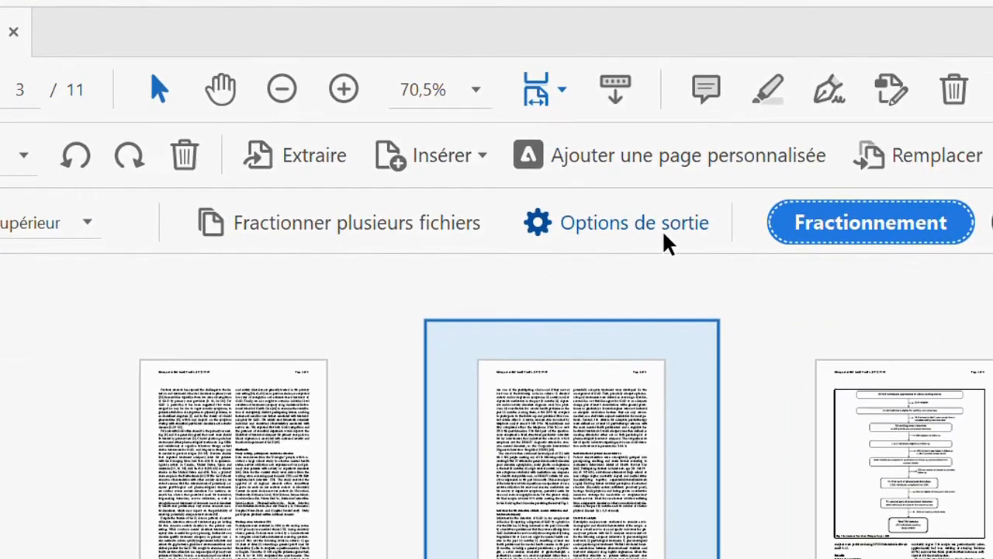
Open the split output options and browse to the Bureau folder under Ce PC for the target folder
click(990, 257)
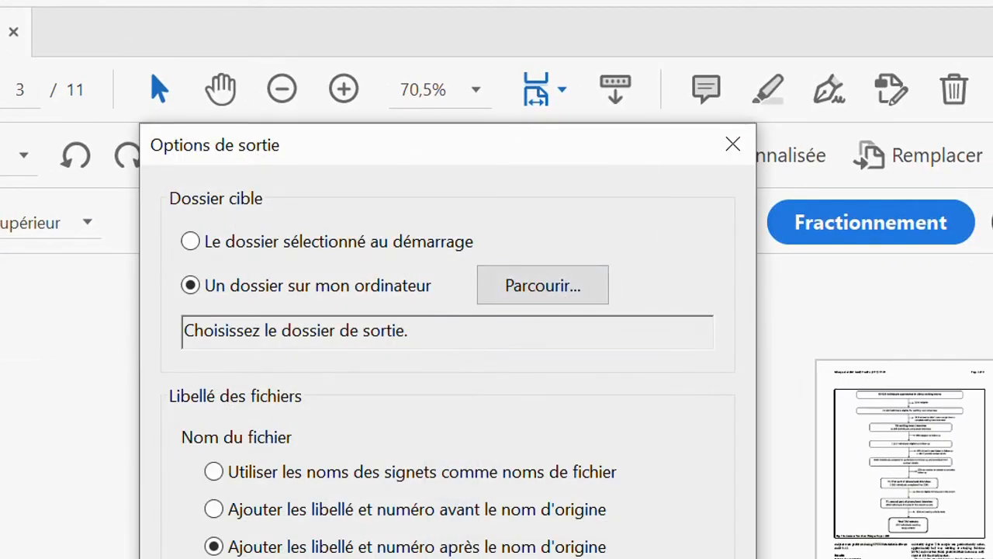
click(683, 558)
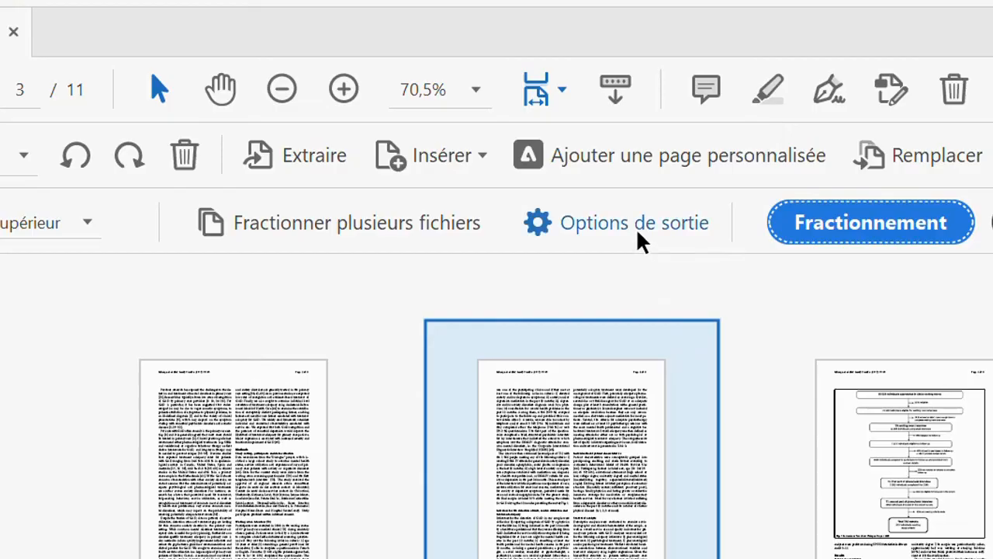
click(636, 228)
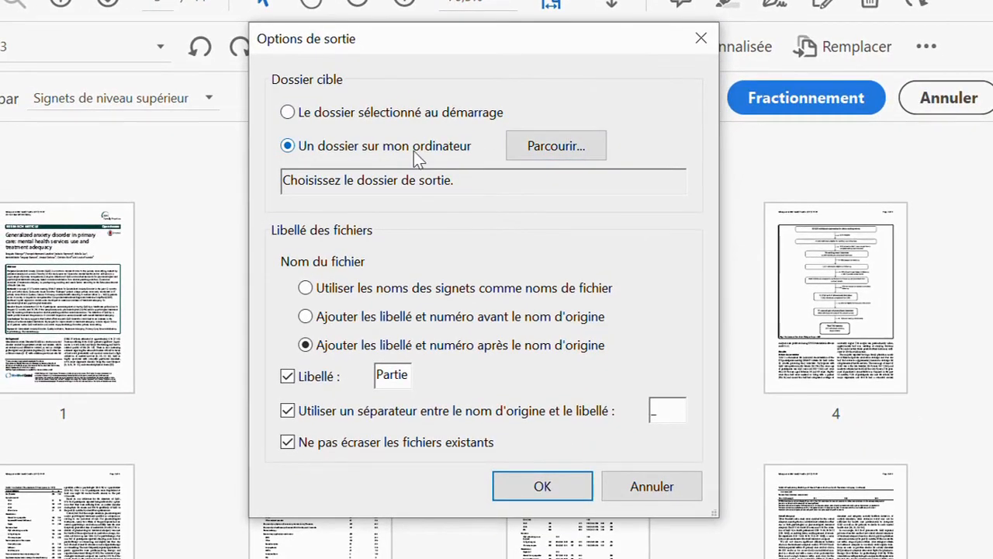
click(565, 146)
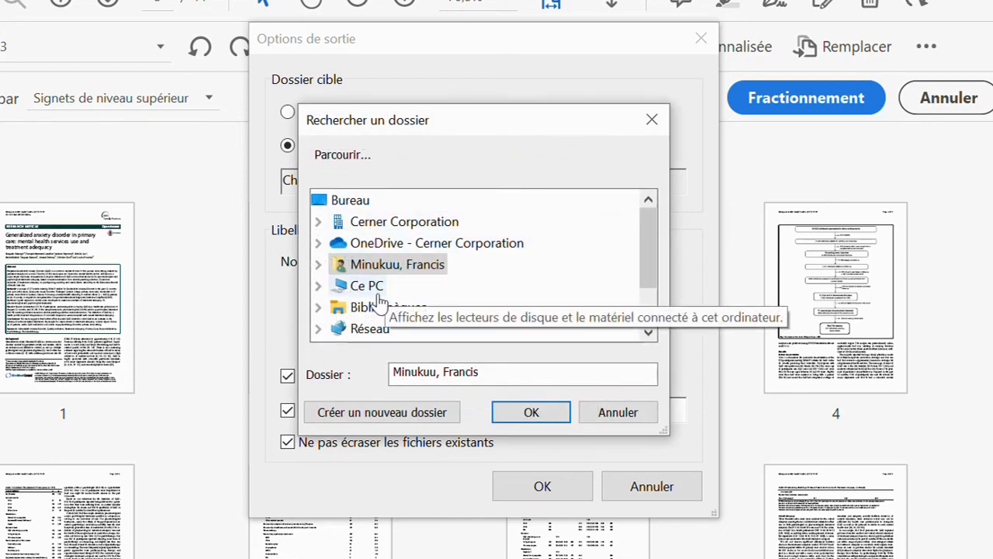
double_click(364, 285)
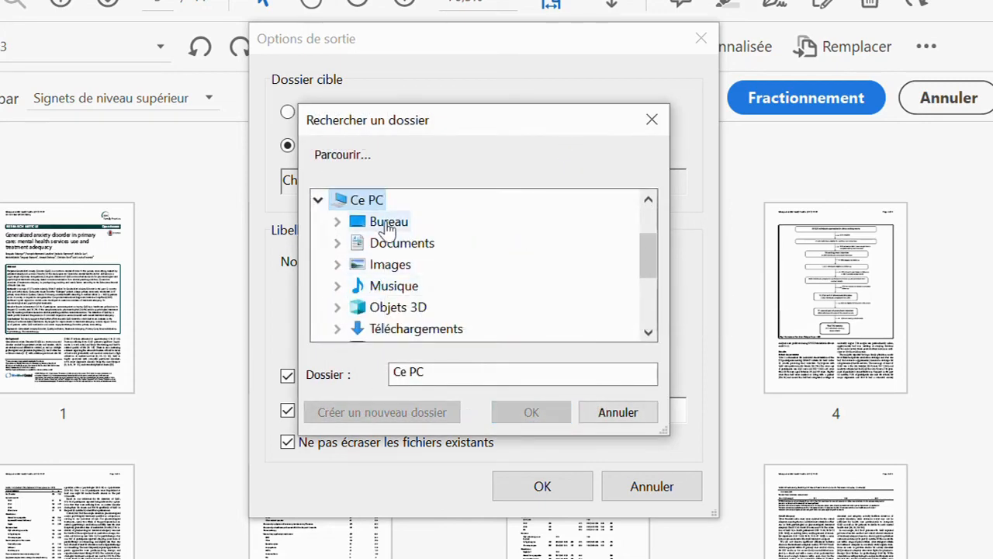
double_click(388, 222)
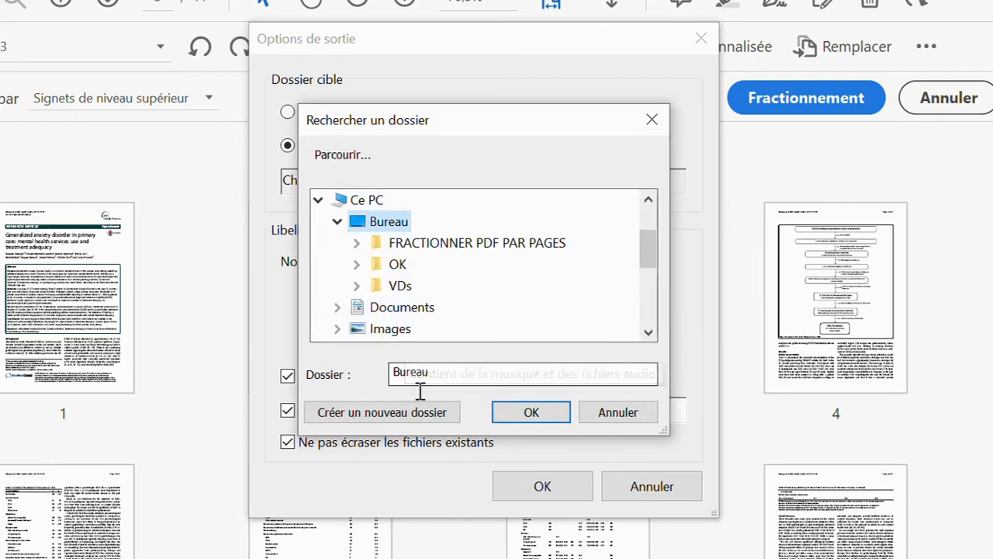
Create a new folder under Bureau and name it FRACTIONNER PAR SIGETS DE NIV SUP
click(424, 417)
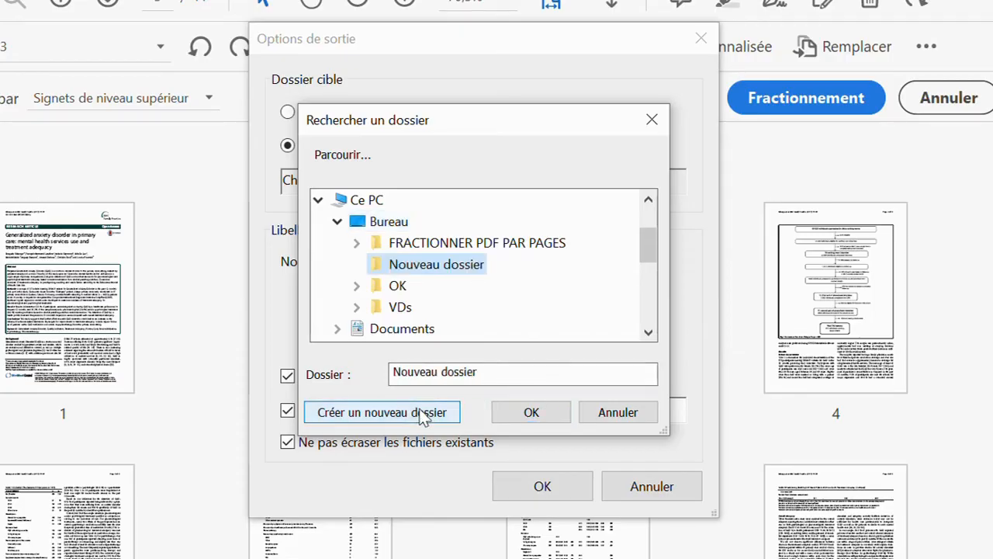
right_click(414, 267)
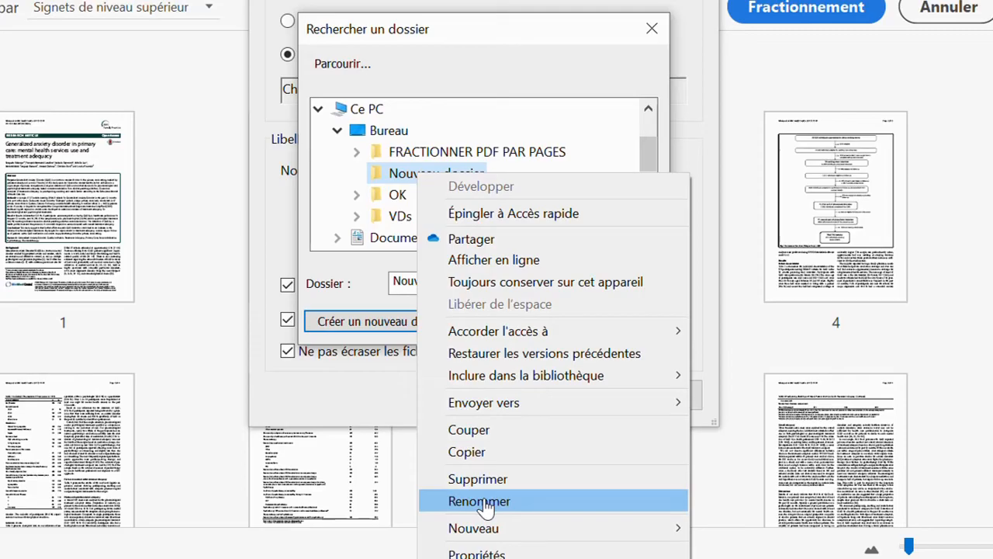
click(480, 502)
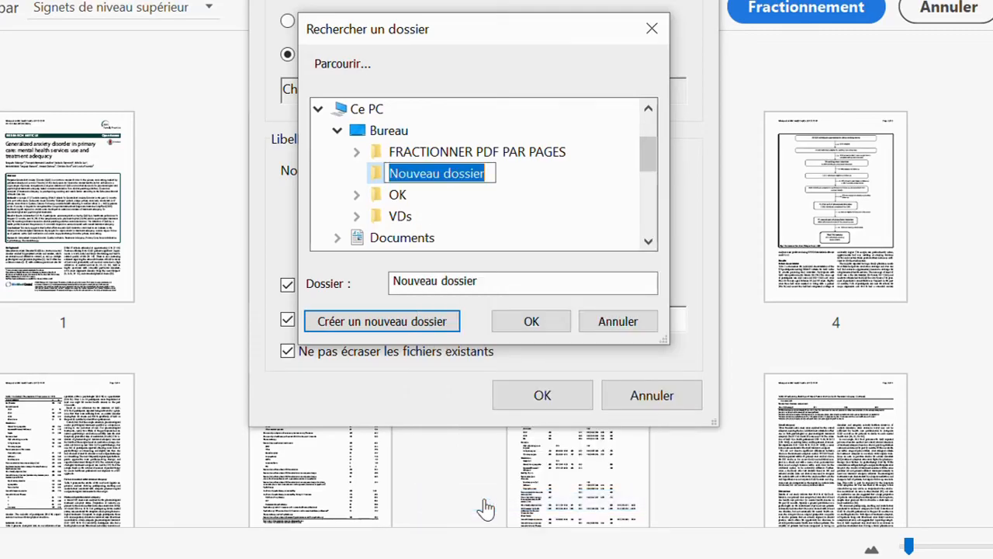
text(R)
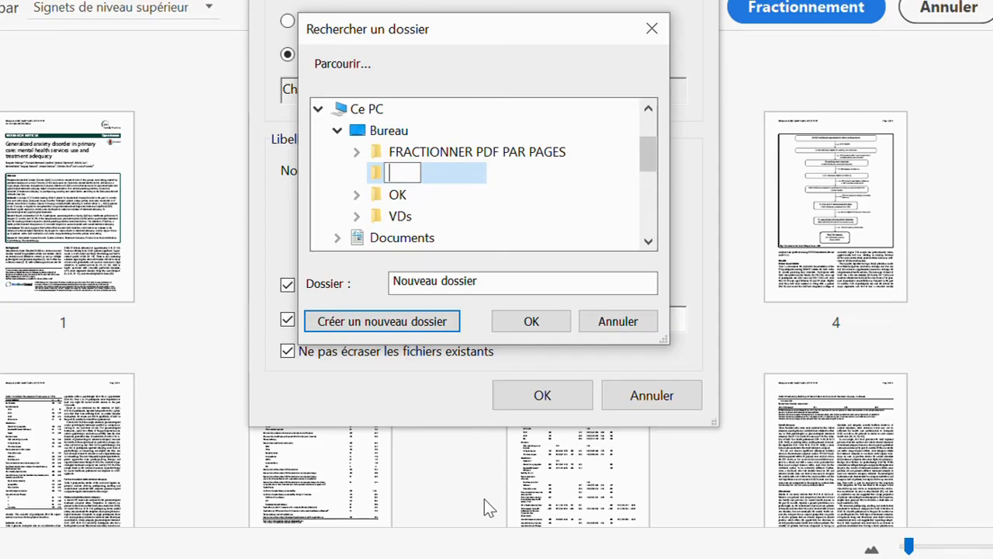
text(ACTIONN)
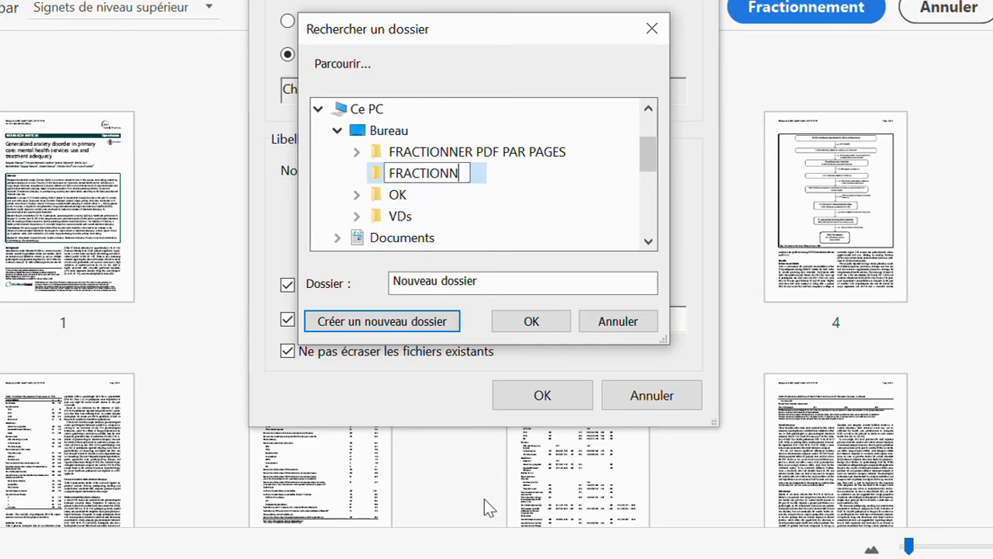
text(ER PA)
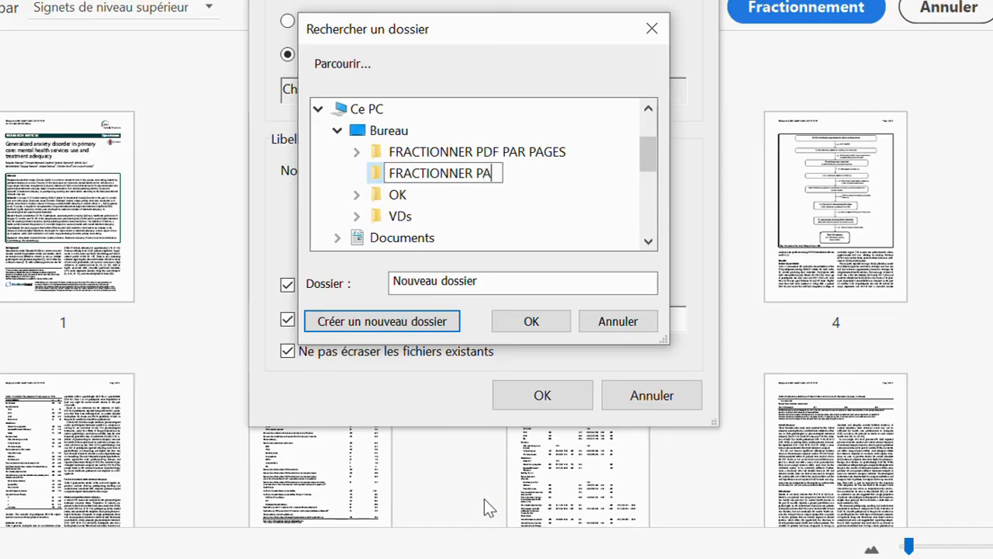
text(R SIGETS S)
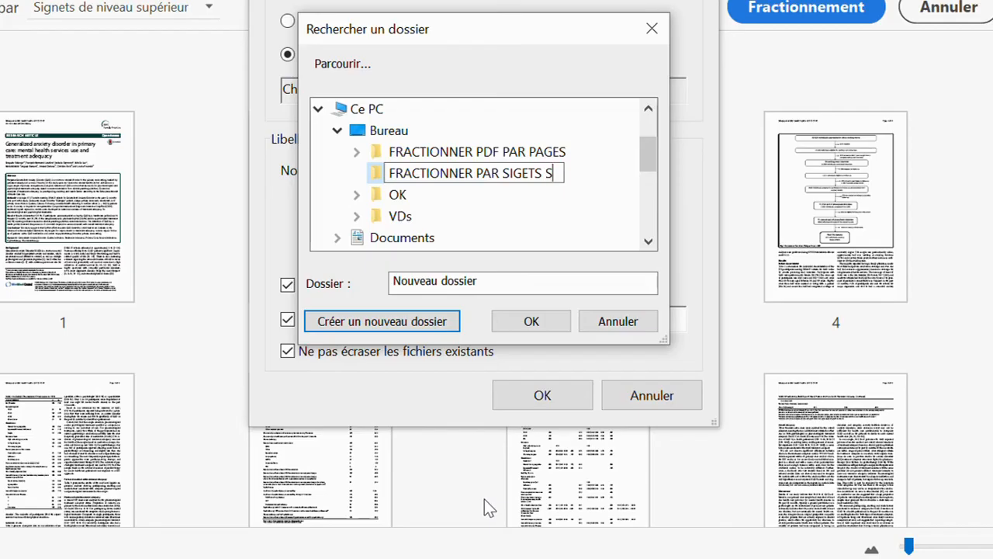
text(UP)
key(BackSpace)
key(BackSpace)
key(BackSpace)
text(DE NIV )
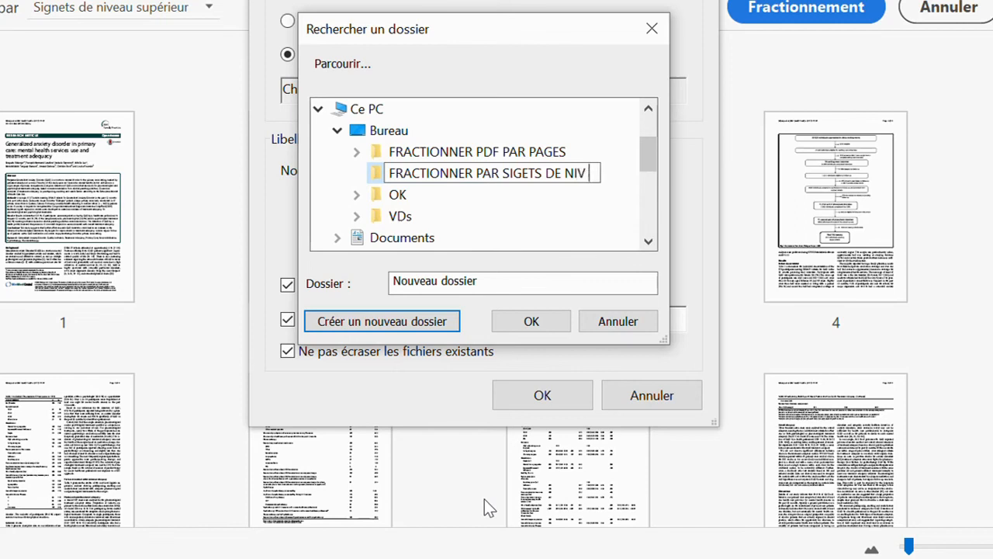
text(SUP)
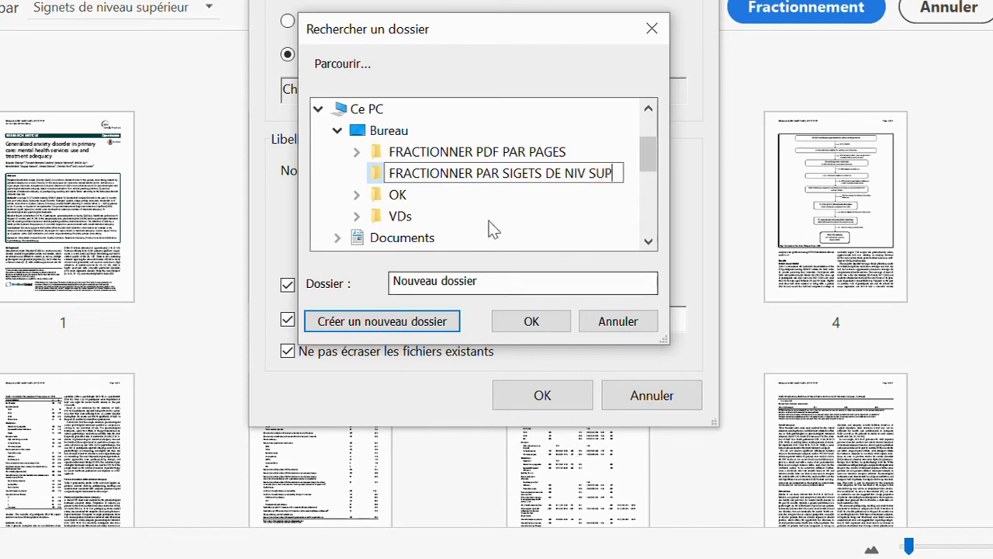
key(Return)
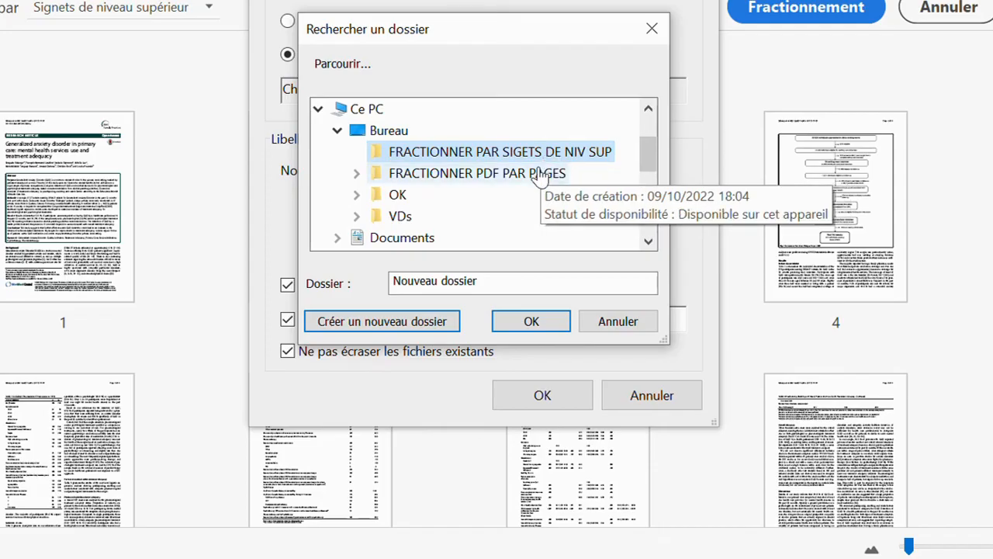
Choose the FRACTIONNER PAR SIGETS DE NIV SUP folder as the target, accept the output options and run the split
click(536, 172)
click(503, 154)
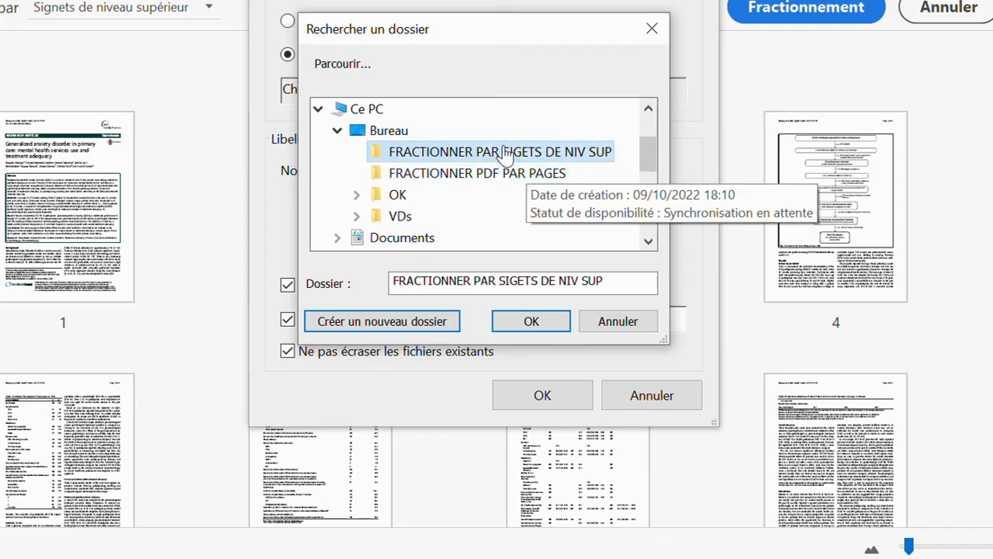
click(531, 321)
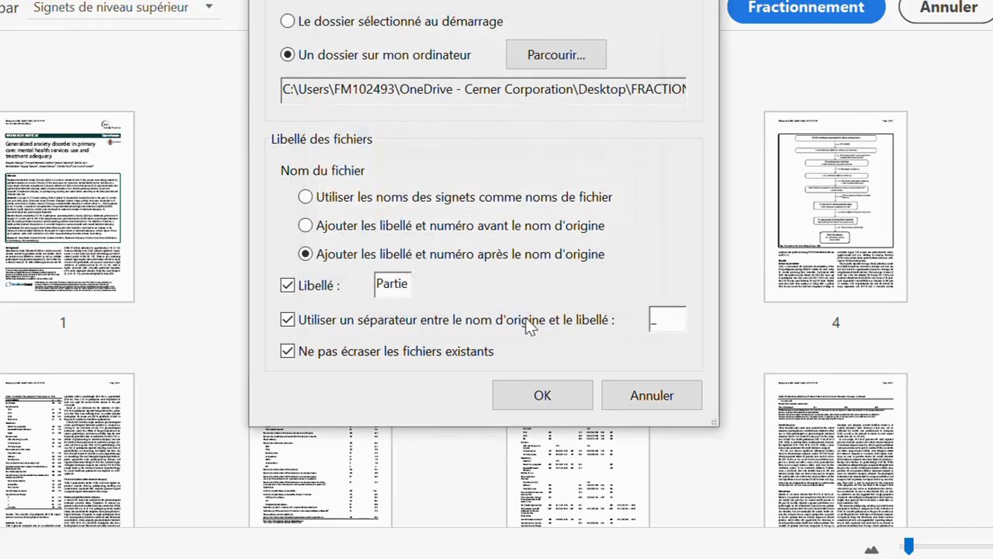
click(536, 397)
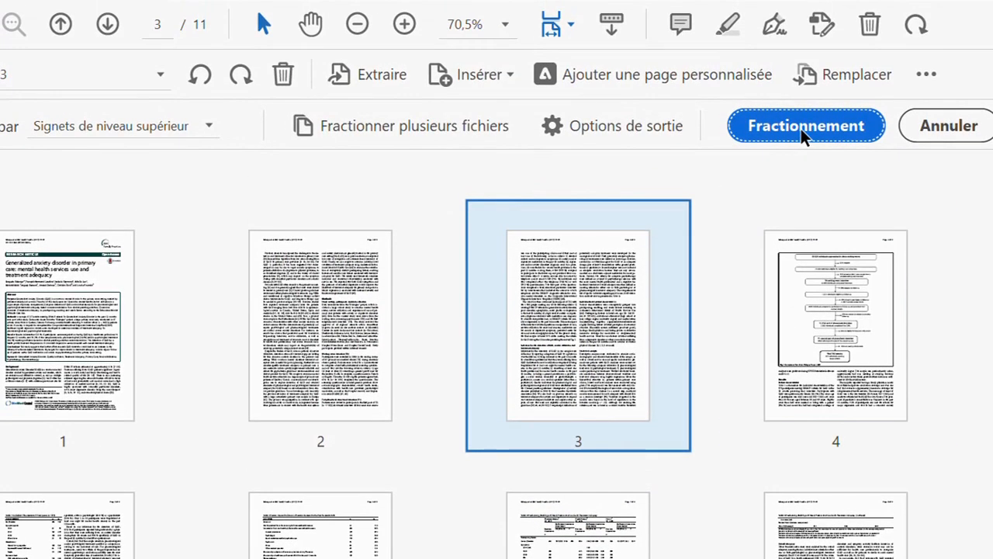
click(801, 128)
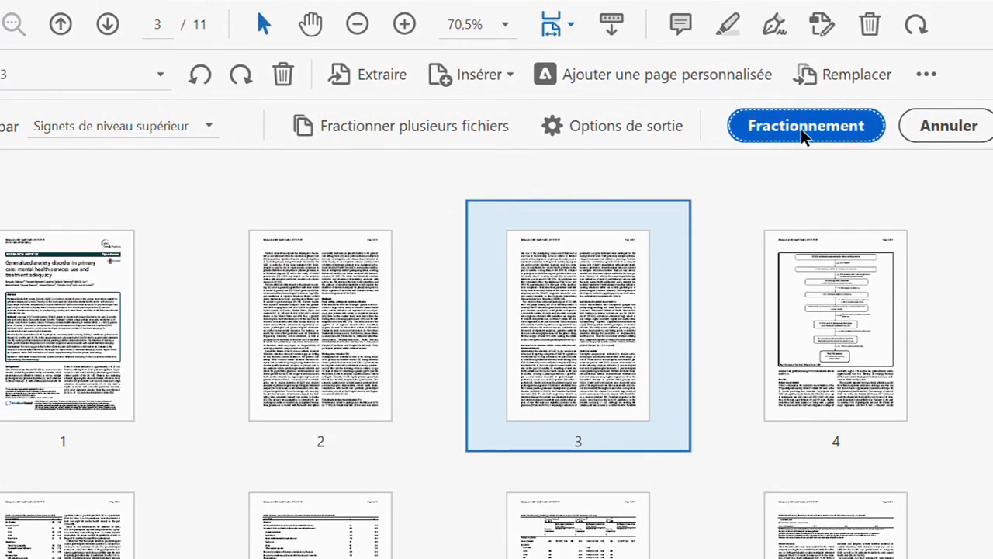